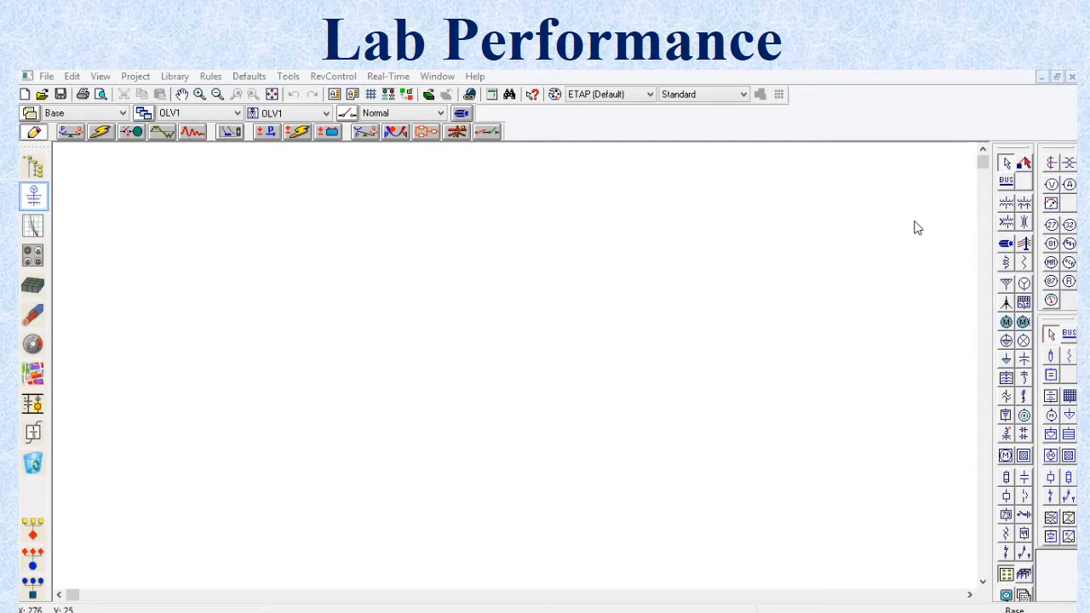
Step: Place a power grid near the top of the one-line diagram and attach a bus directly beneath it
left_click(1007, 288)
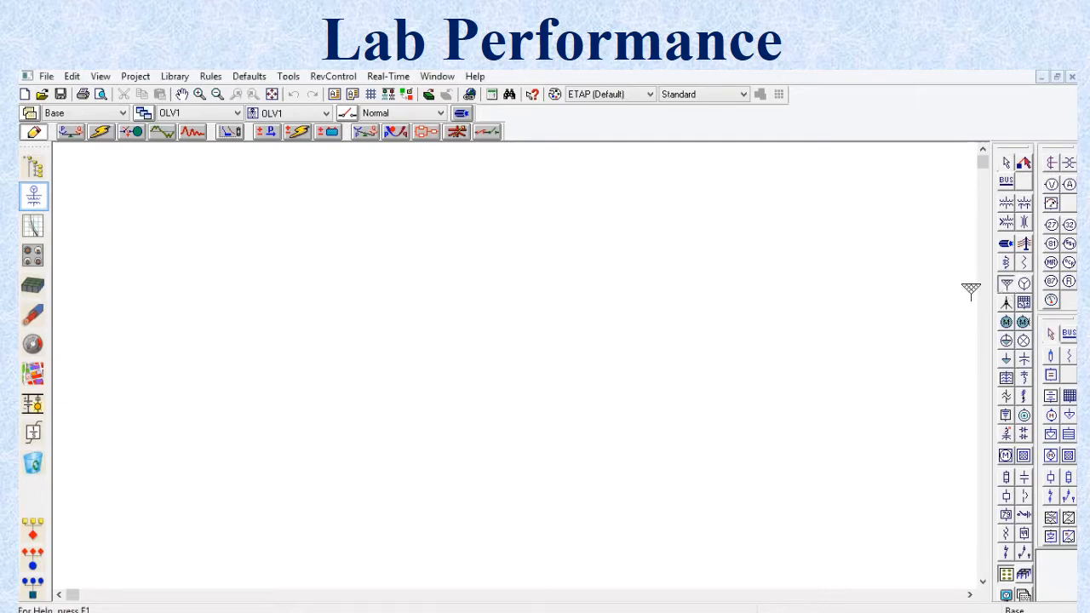
left_click(495, 216)
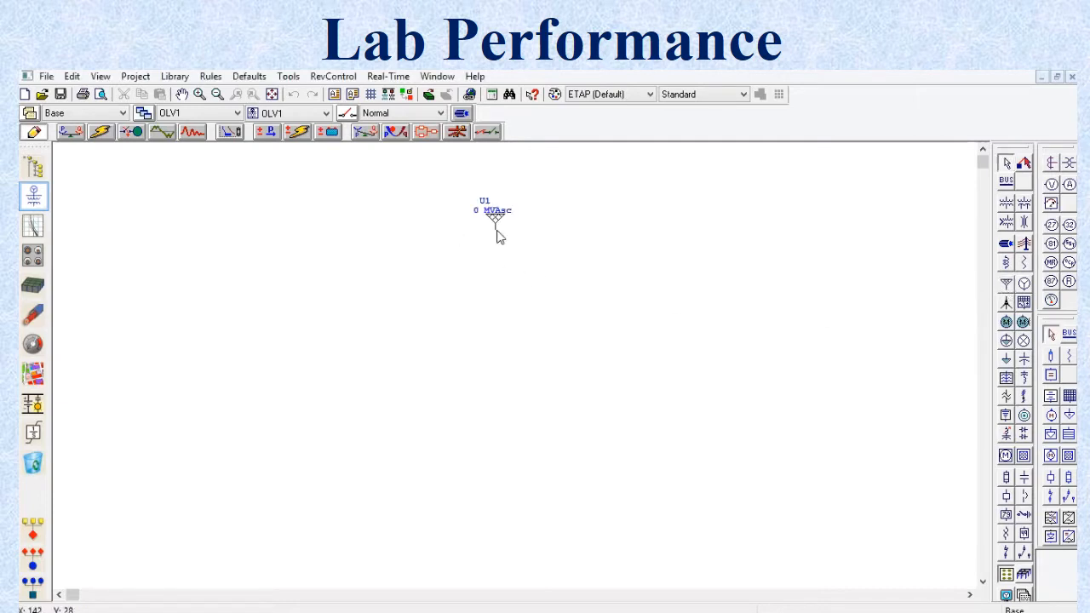
left_click(1007, 183)
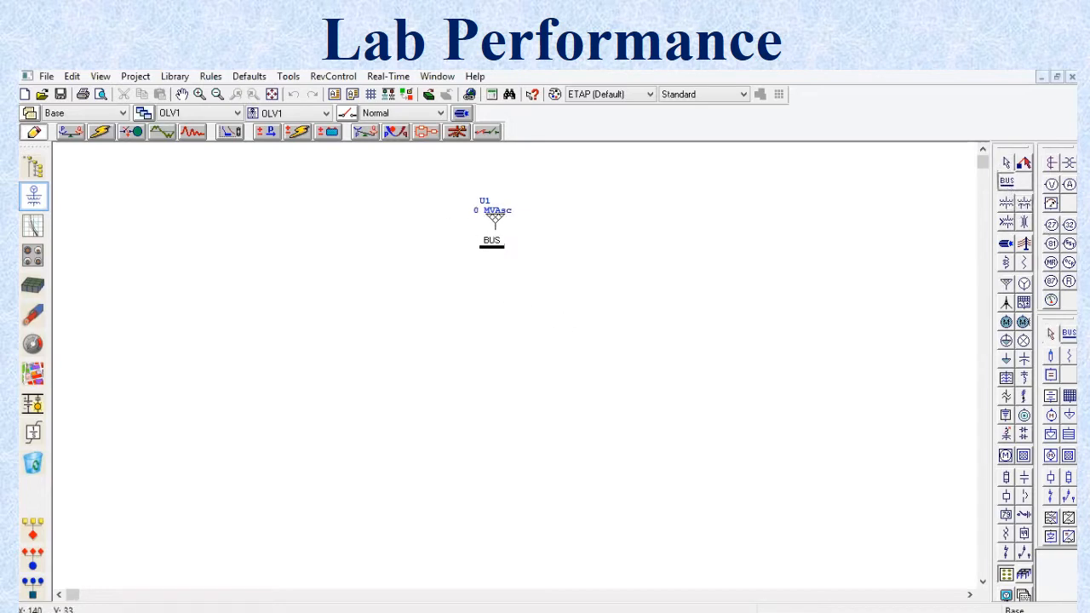
left_click(494, 237)
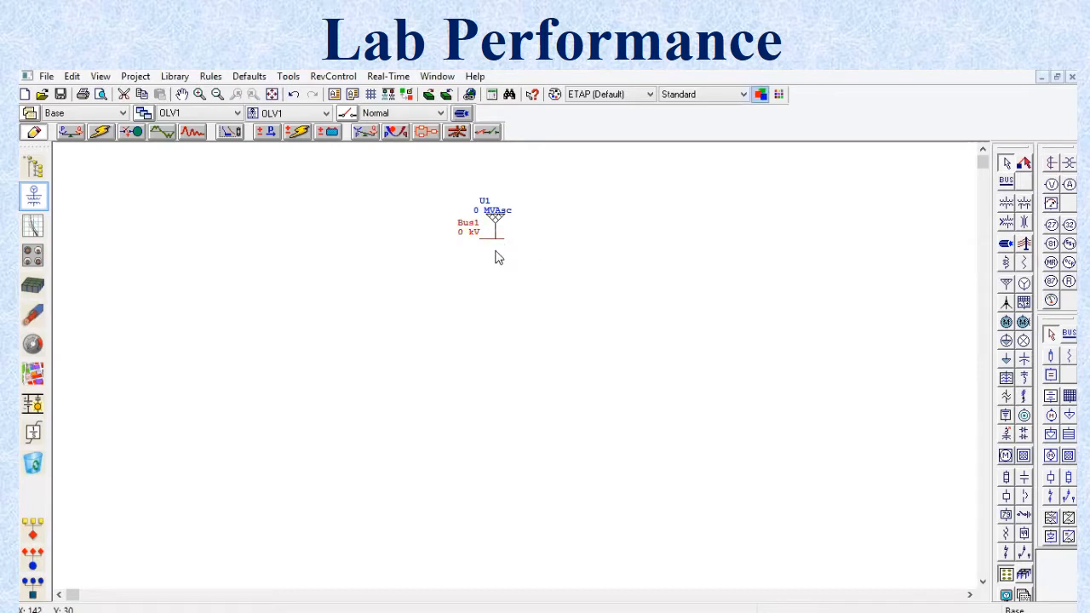
left_click(498, 276)
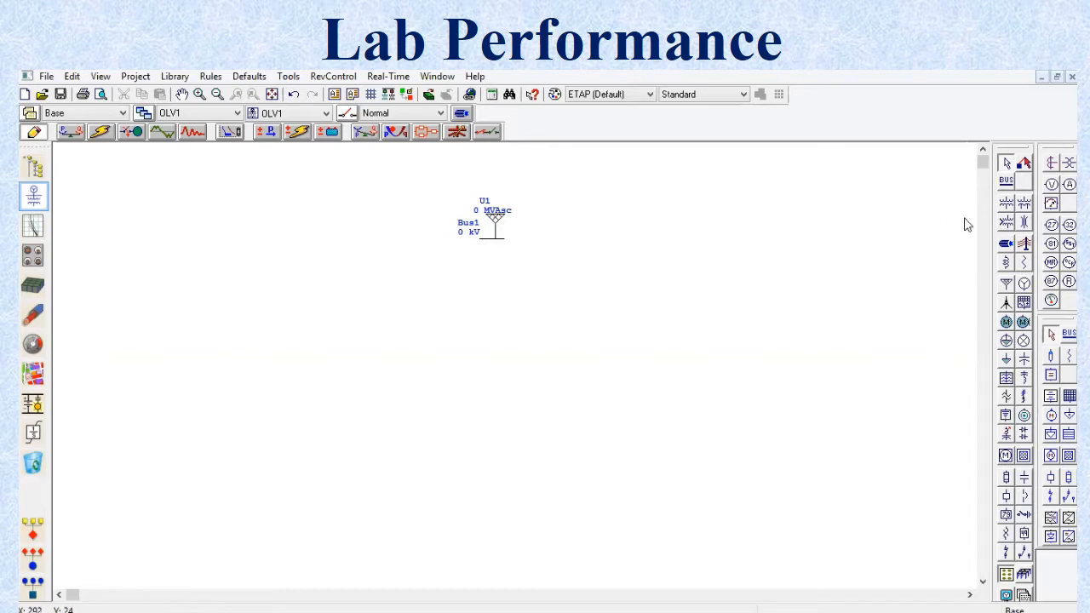
Step: Place a 2-winding transformer below Bus1 and connect its primary side to that bus
left_click(1008, 204)
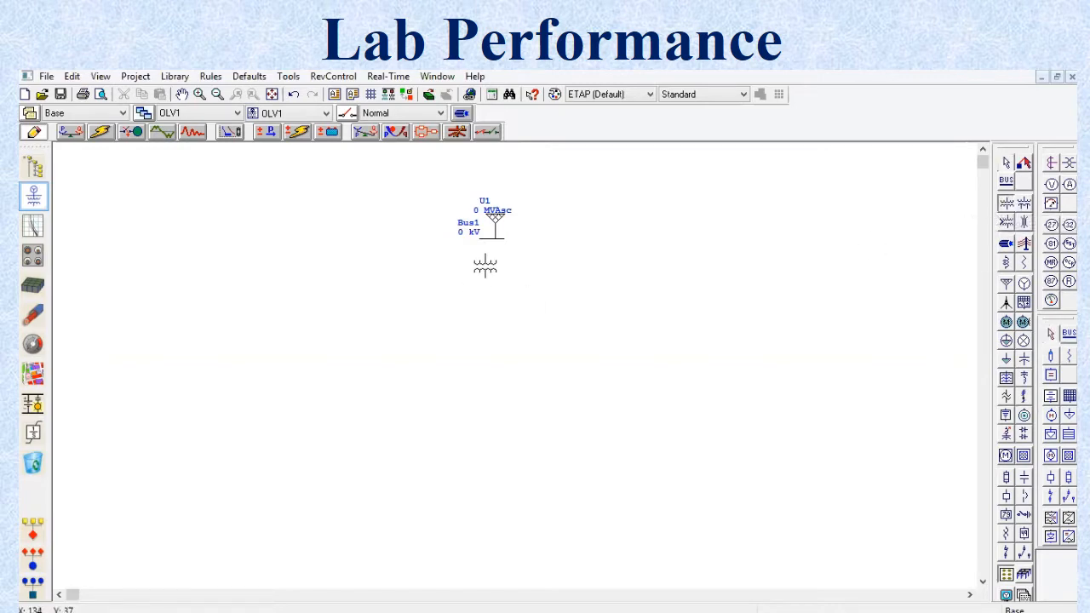
left_click(490, 264)
left_click_drag(491, 258, 492, 238)
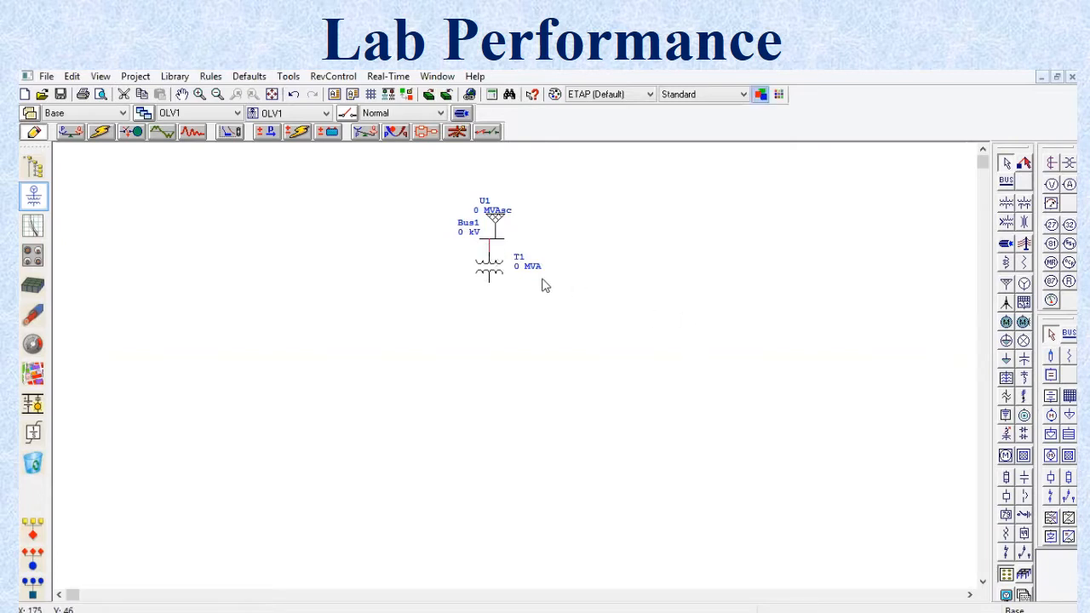
Step: Attach a second bus to the transformer's secondary side and stretch it far to the right for several loads
left_click(1007, 180)
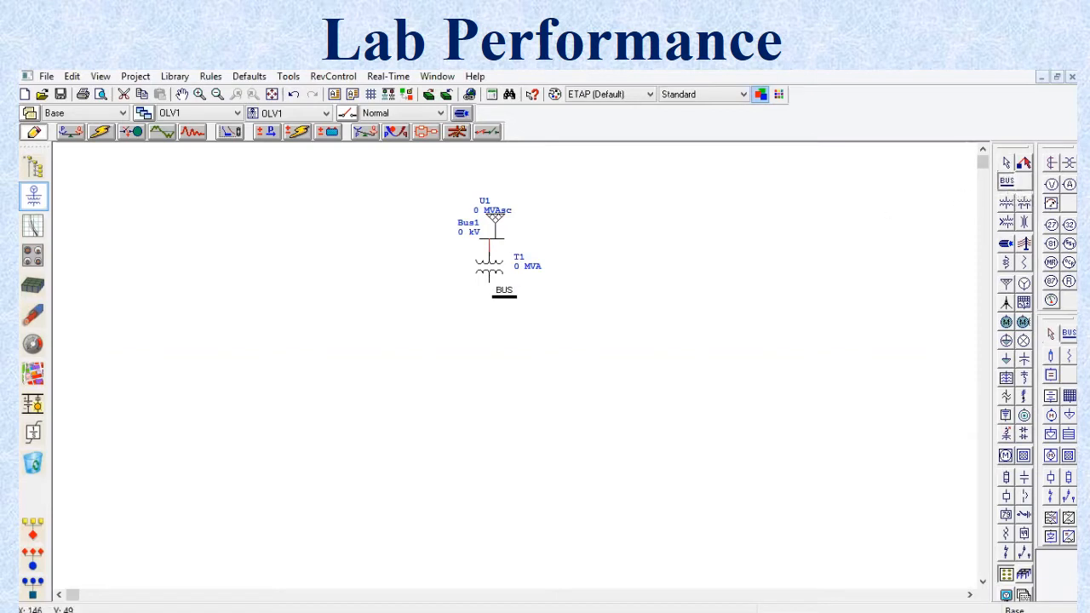
left_click(491, 291)
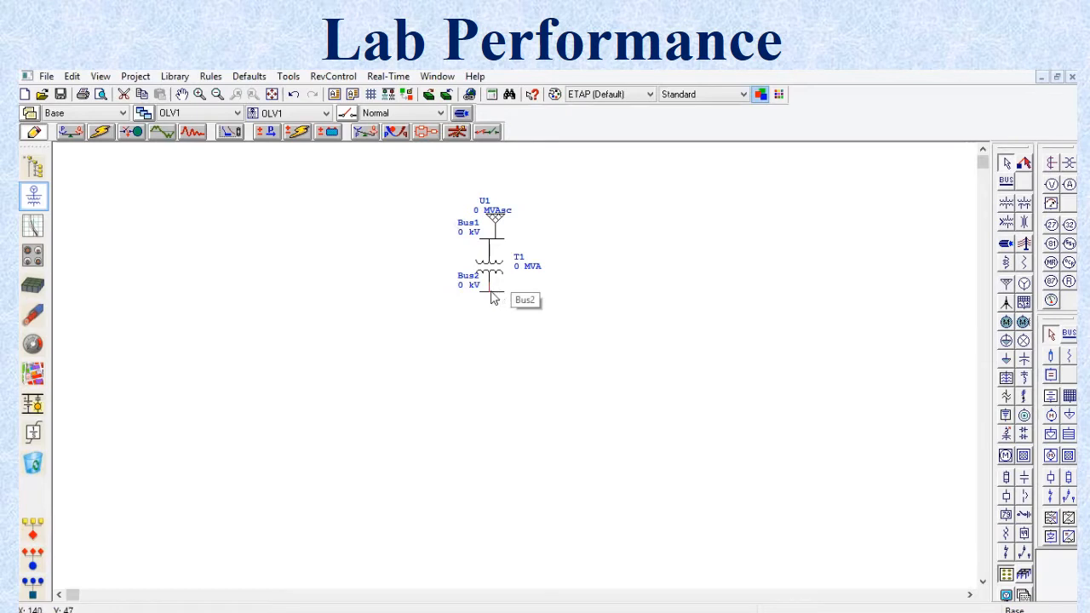
left_click(502, 297)
left_click_drag(502, 292, 789, 409)
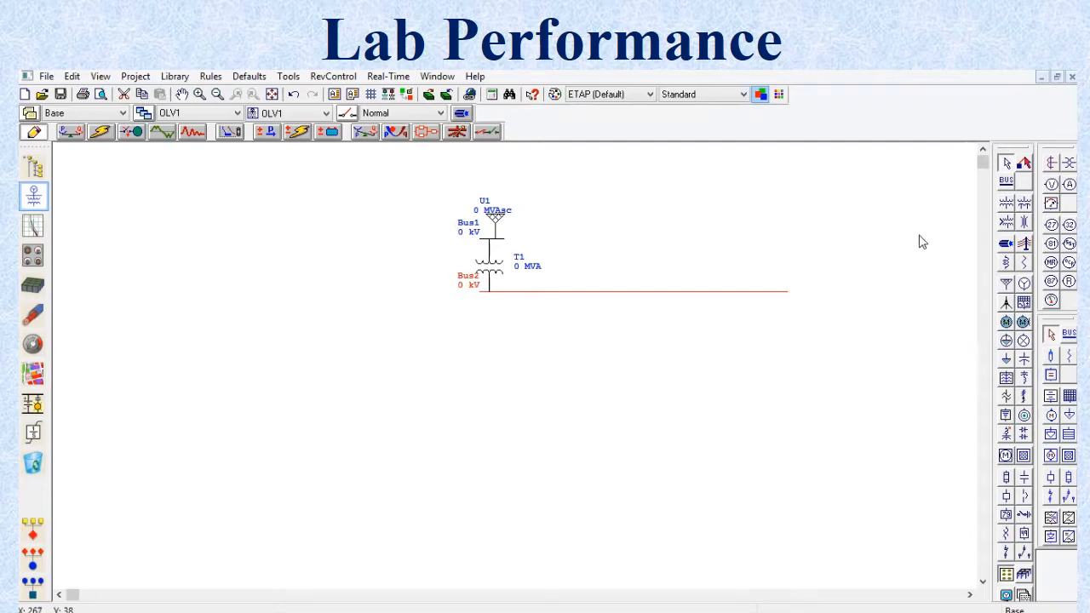
Step: Place three induction machines side by side below Bus2 and connect each one to the bus
left_click(1006, 324)
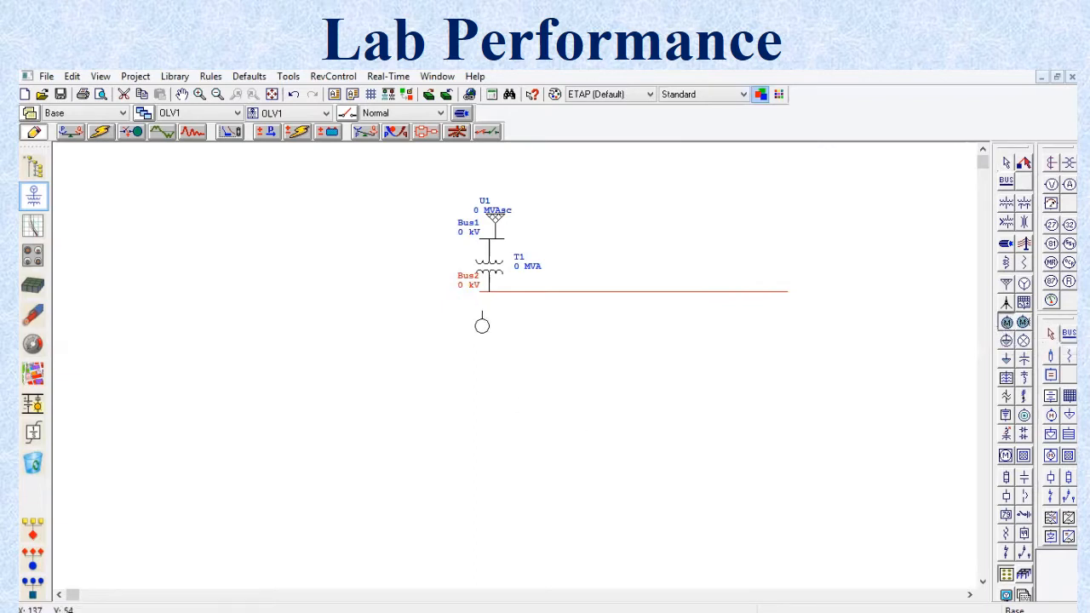
left_click(479, 320)
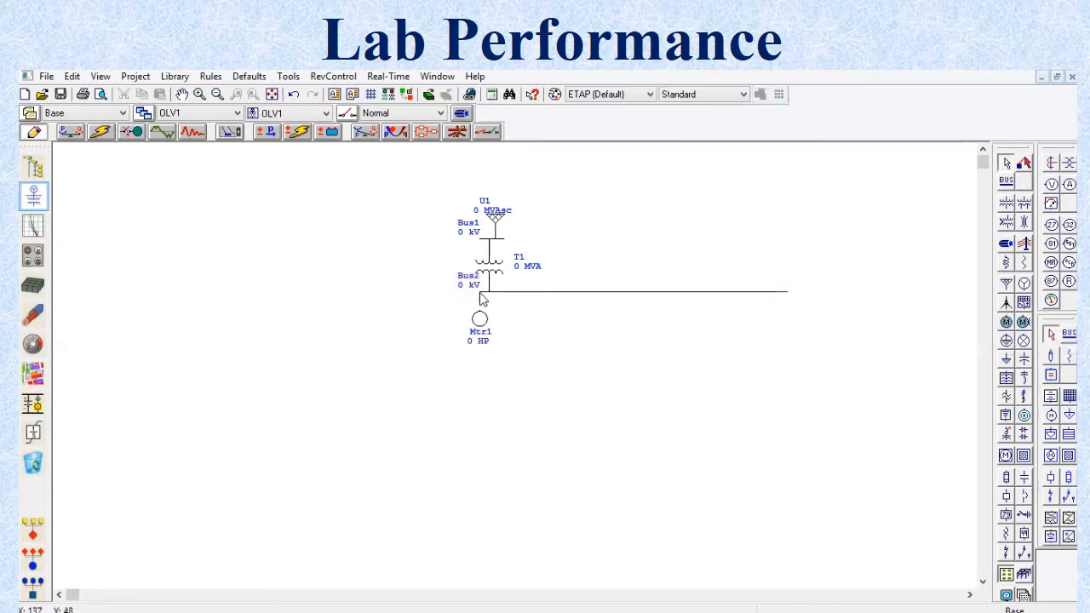
left_click_drag(480, 310, 482, 290)
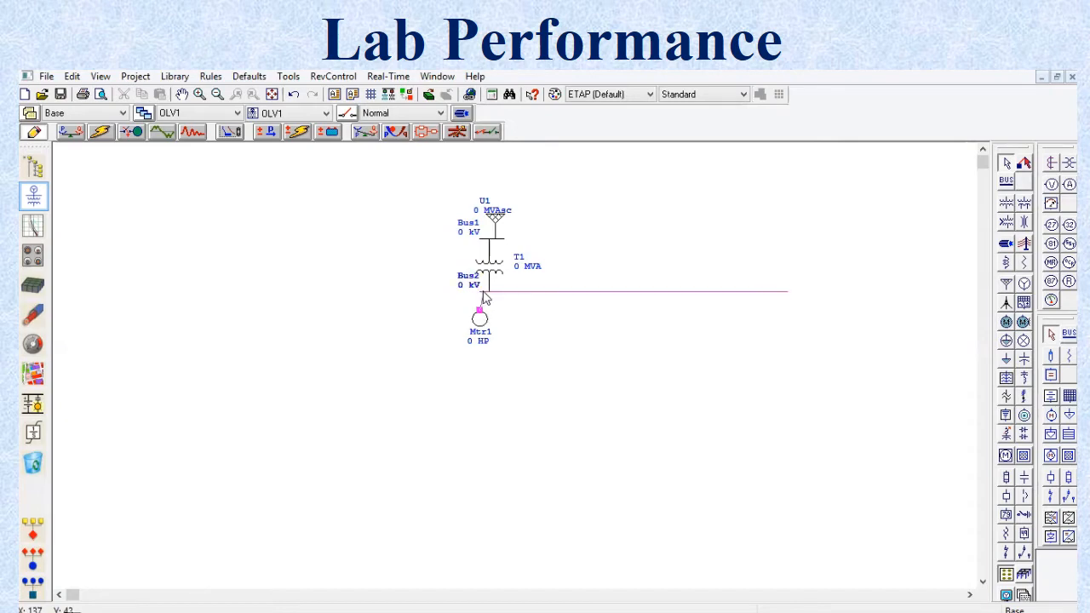
left_click(1006, 322)
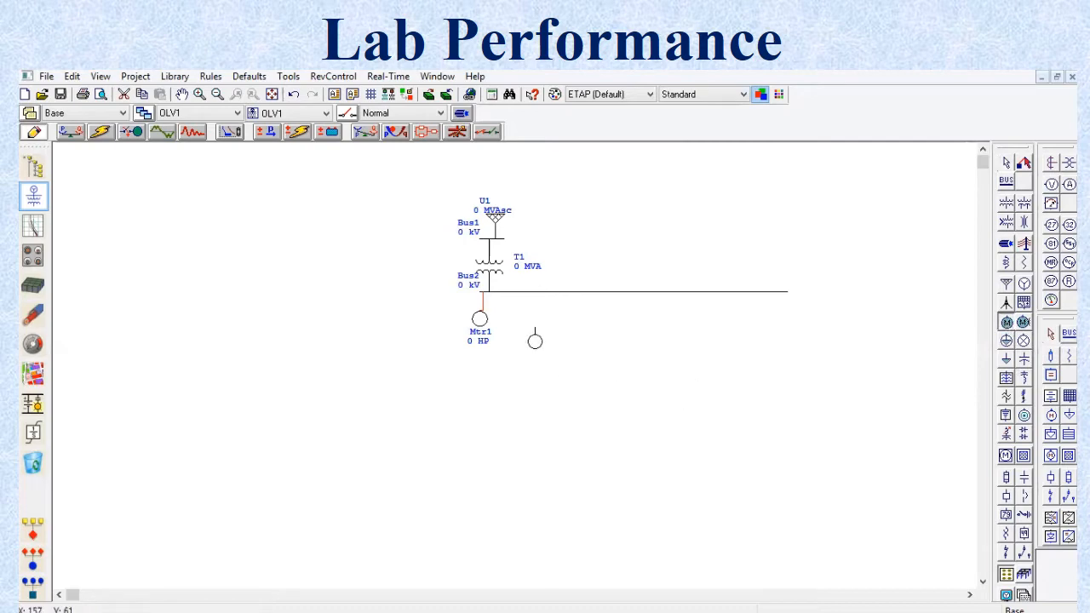
left_click(524, 314)
left_click_drag(524, 315, 525, 294)
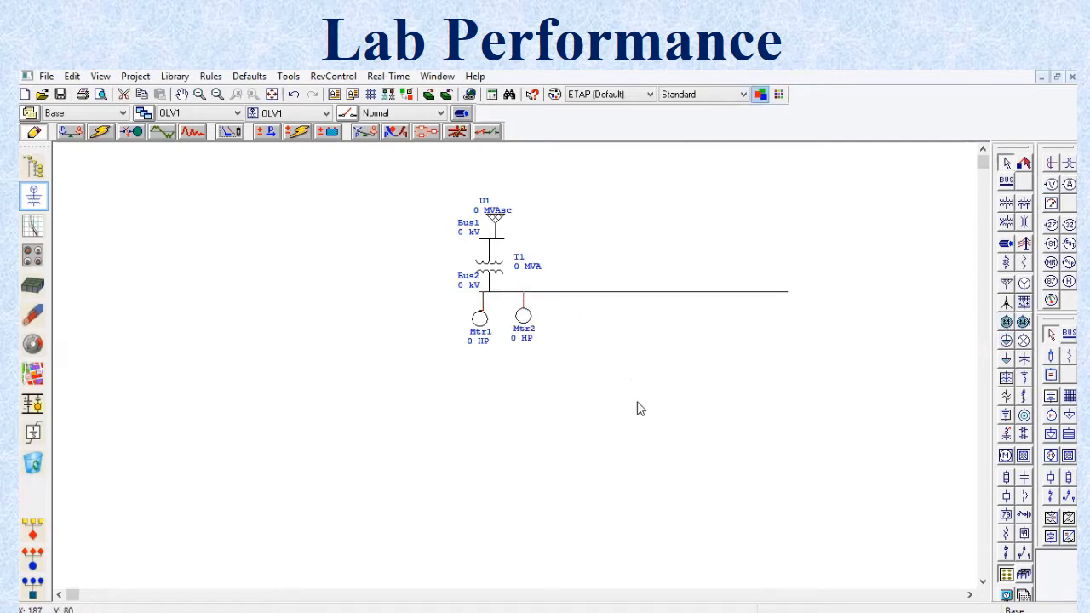
left_click(1007, 323)
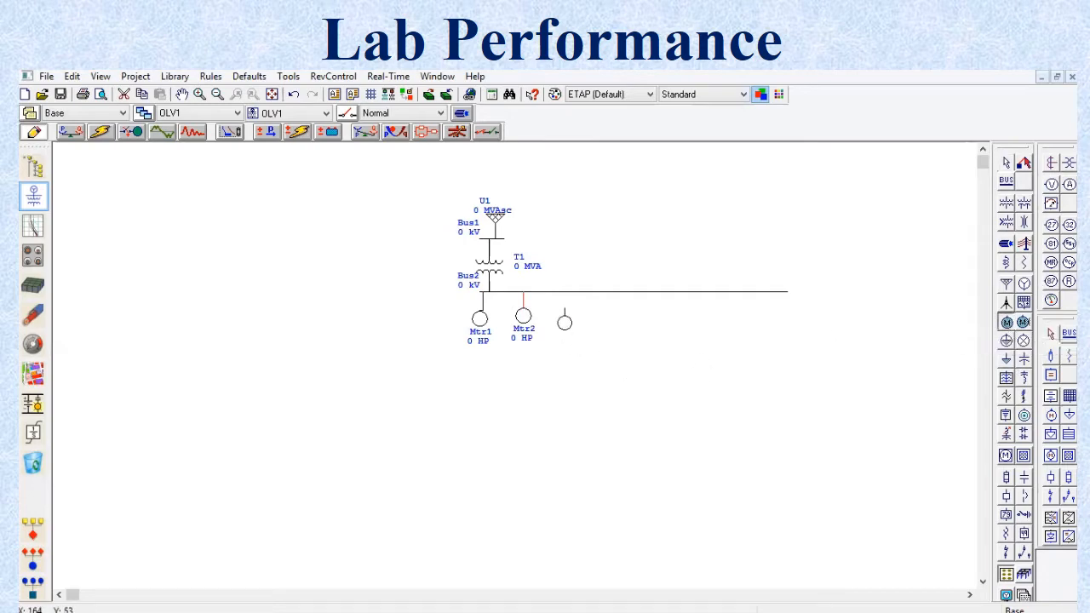
left_click(565, 315)
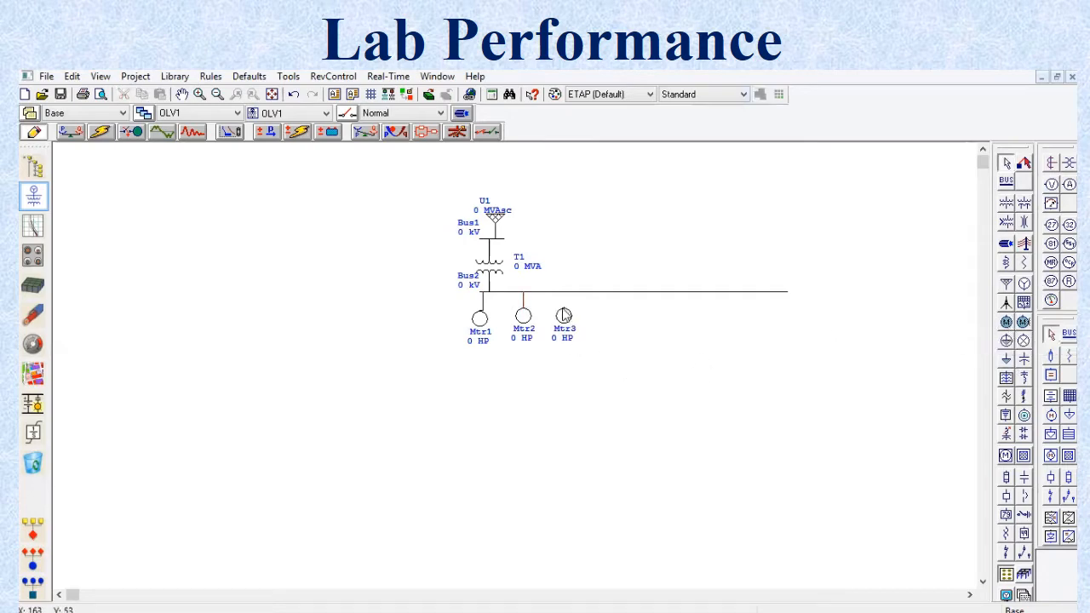
left_click_drag(563, 314, 564, 292)
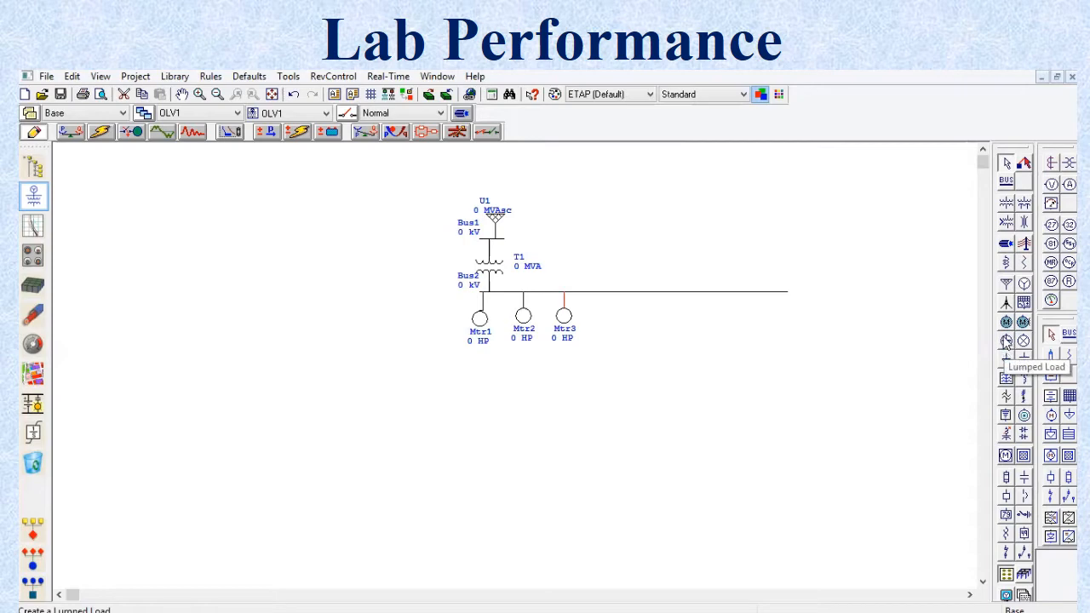
Step: Place a lumped load to the right of the three motors and connect it to Bus2
left_click(1006, 343)
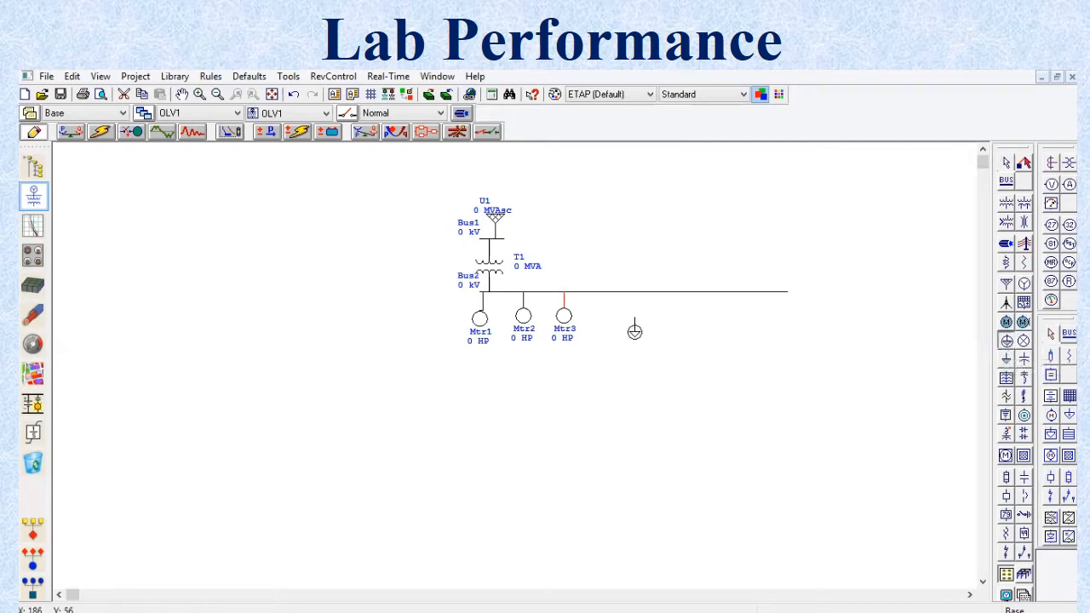
left_click(633, 323)
left_click_drag(632, 317, 632, 293)
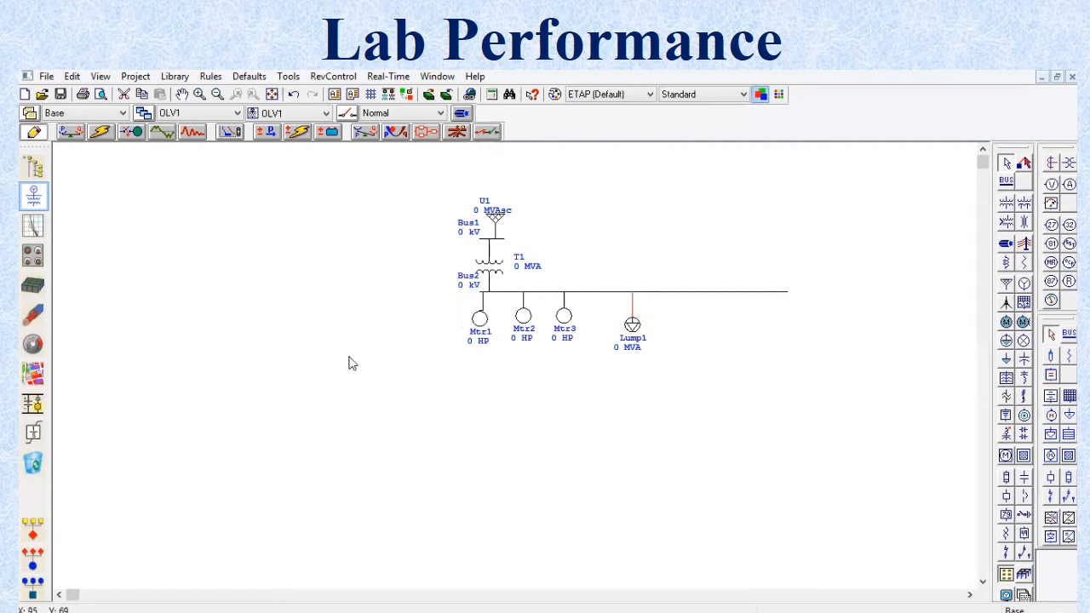
Step: Set the rated voltage of power grid U1 to 4.18 kV
double_click(495, 222)
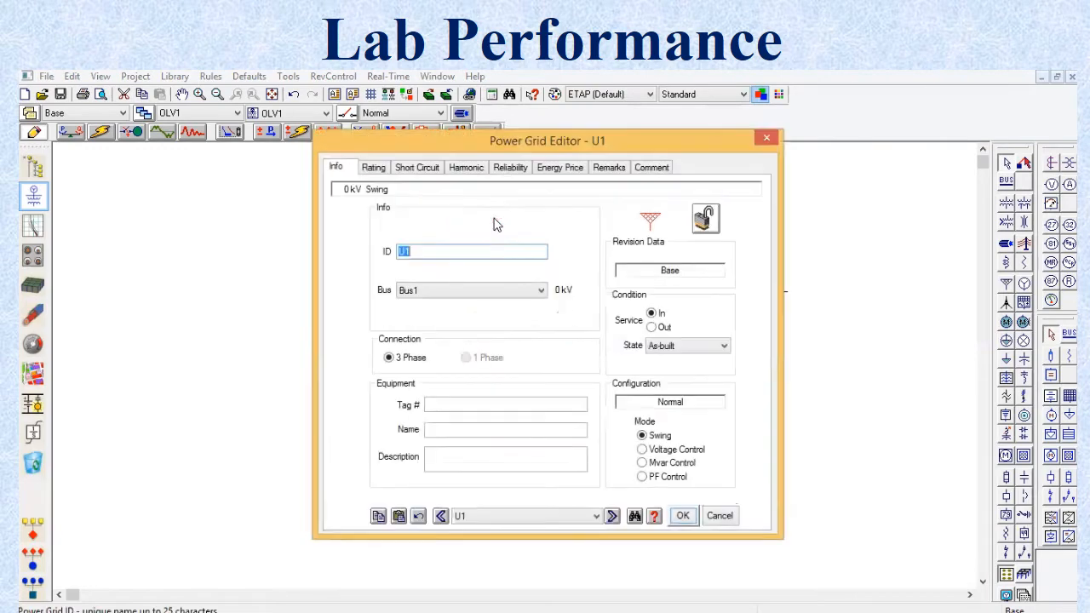
left_click(377, 169)
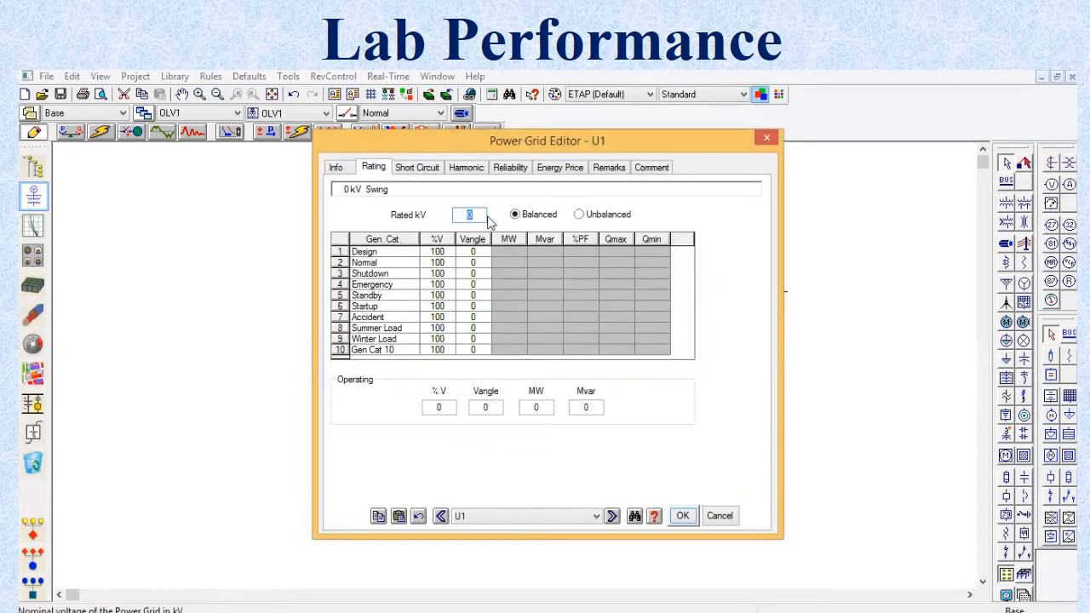
type("4")
type(".16")
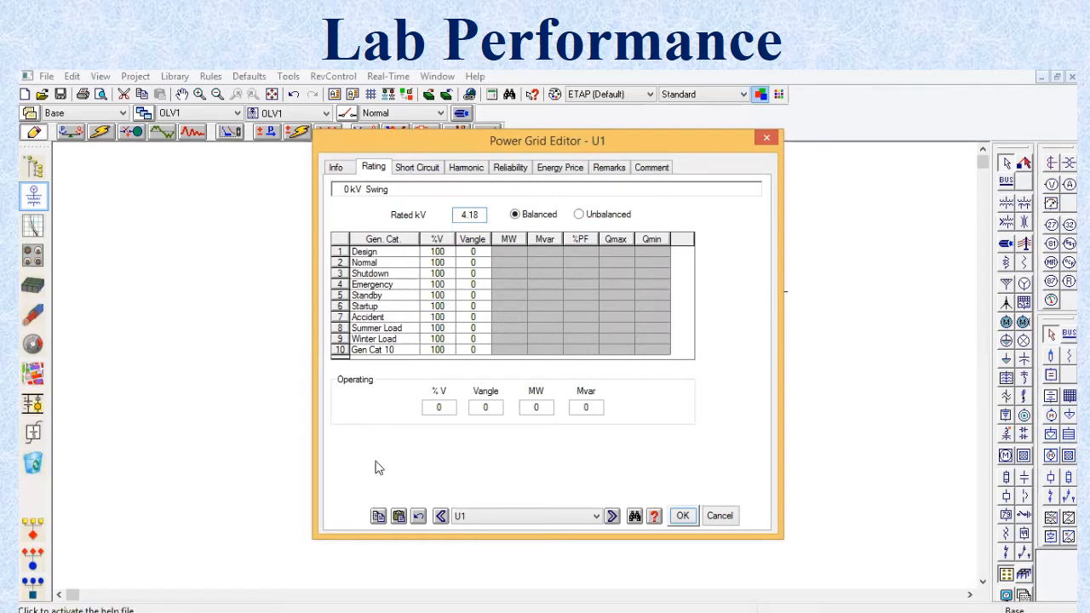
Step: Set the power grid's operating values to 100 %V, 5 MW and 5 Mvar
double_click(444, 408)
type("100")
double_click(538, 408)
type("5")
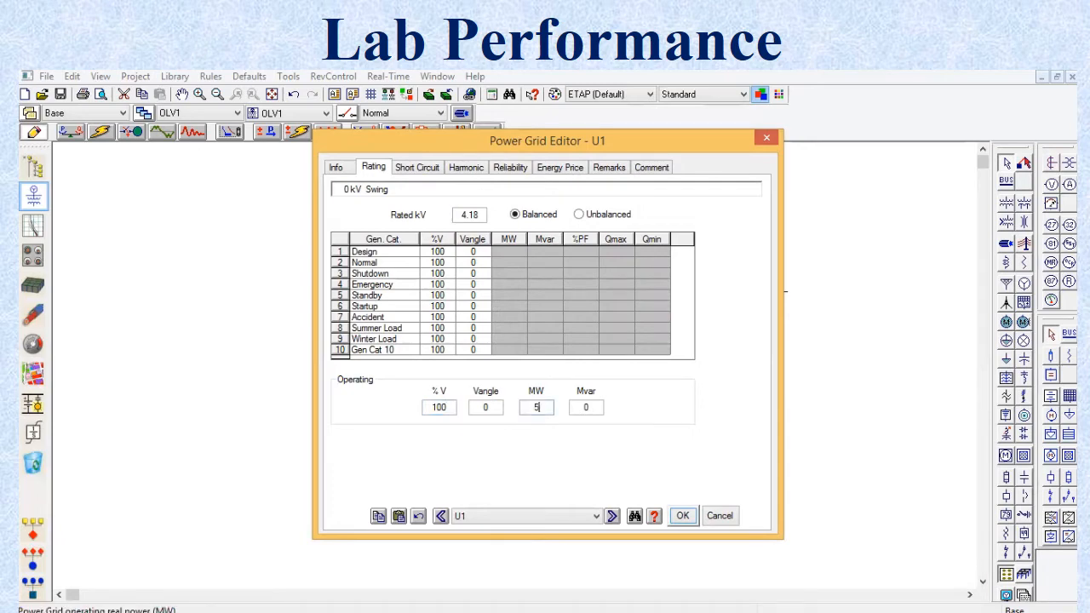
left_click(597, 407)
key("BackSpace")
type("5")
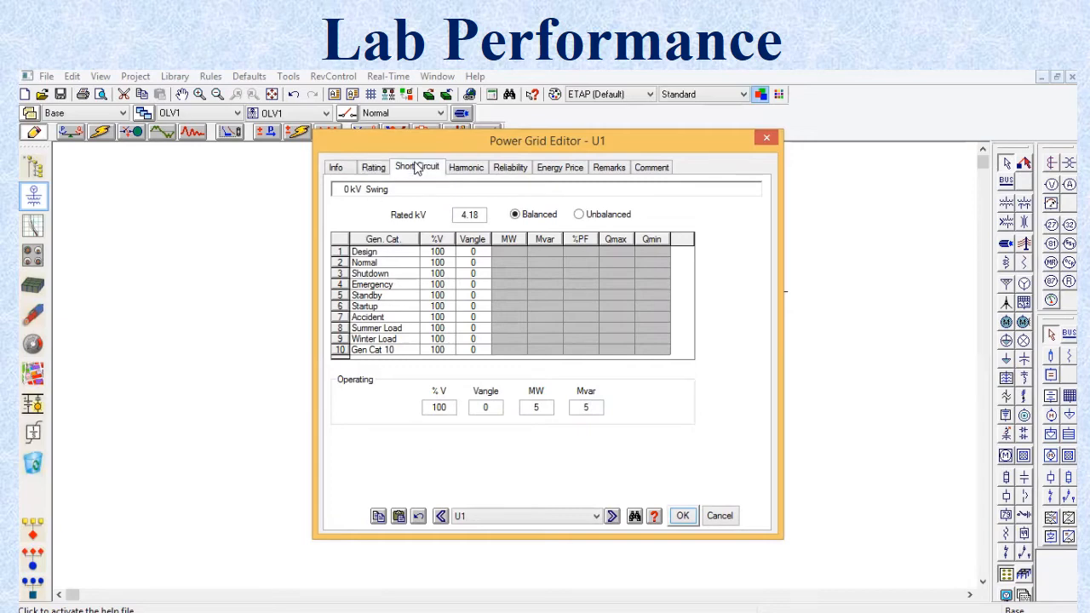
Step: Set the power grid's 3-phase short-circuit rating to 100000 MVAsc with an X/R of 6 and accept the changes
left_click(417, 168)
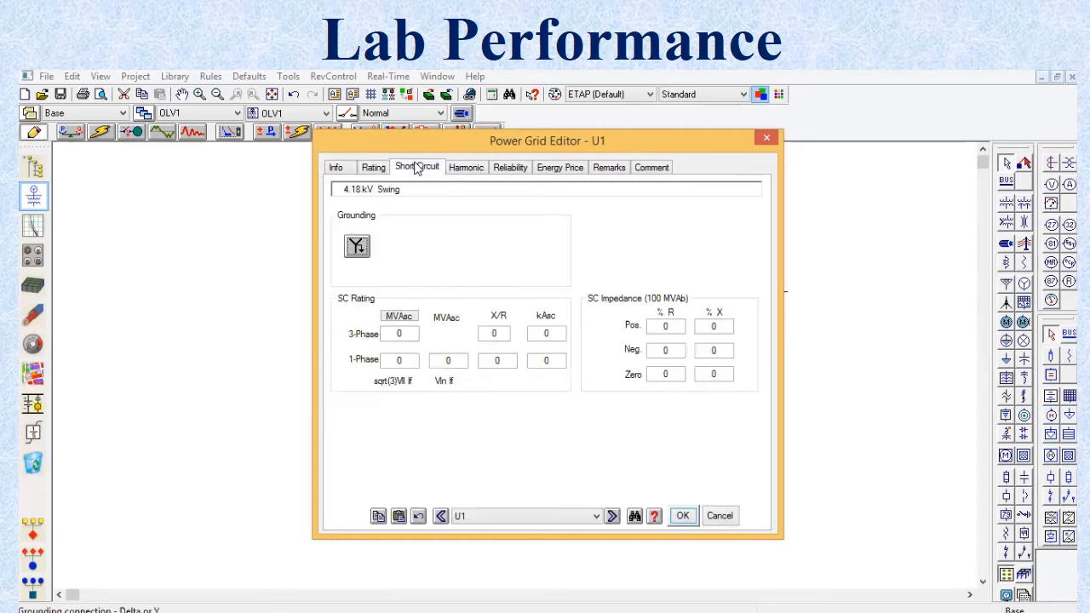
left_click(408, 334)
type("999")
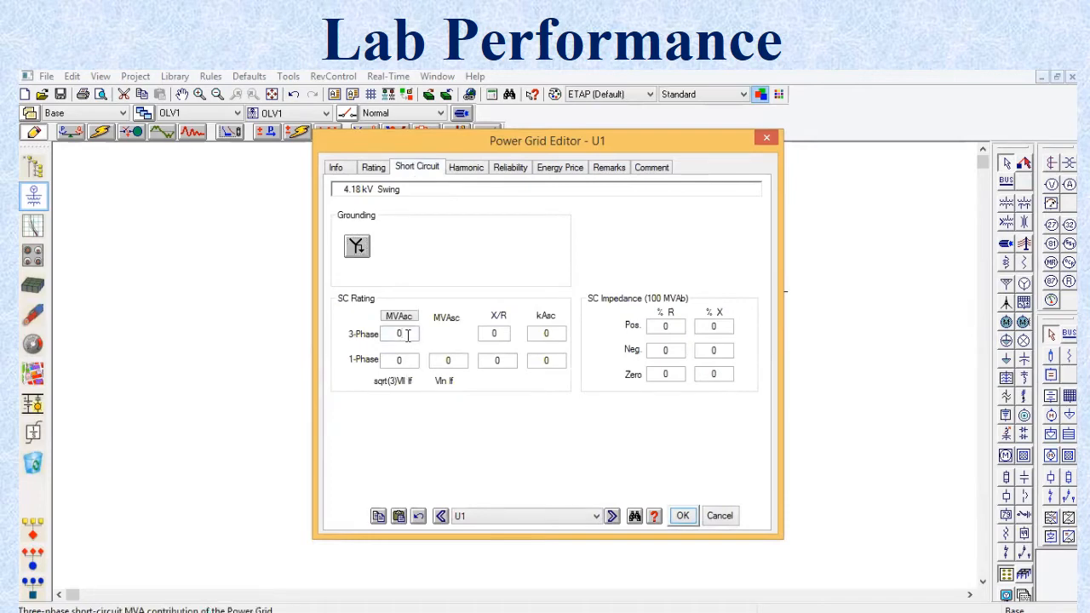
type("9999999")
key("Tab")
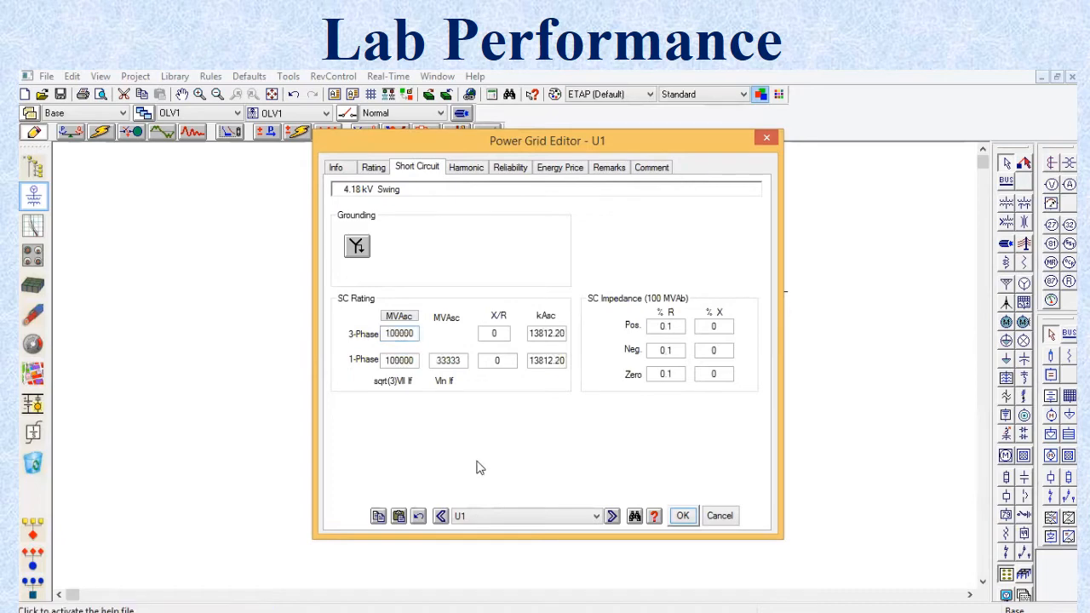
left_click(504, 334)
key("BackSpace")
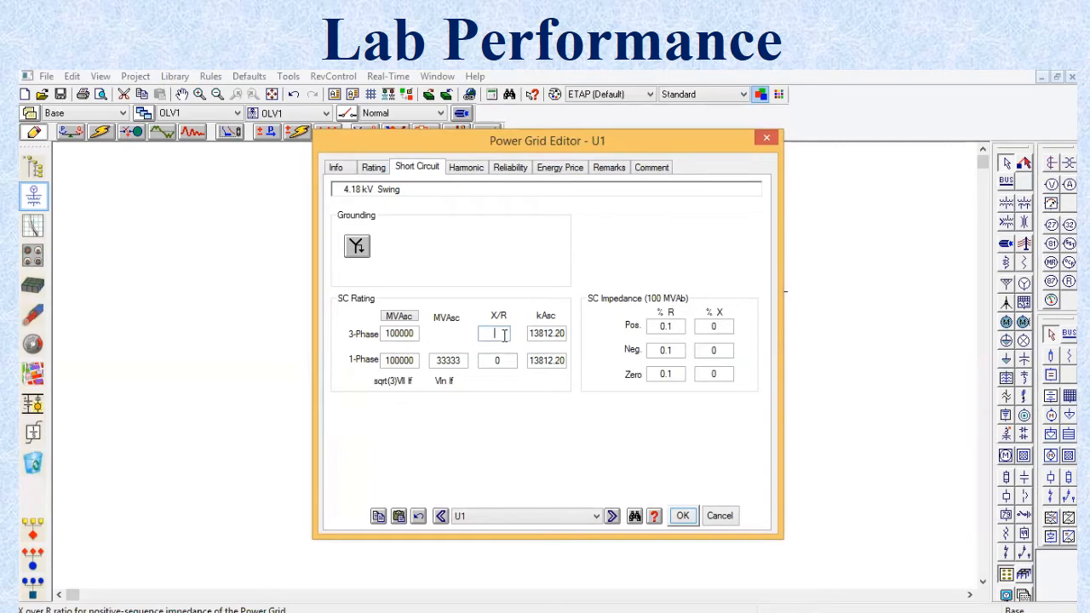
type("6")
left_click(509, 415)
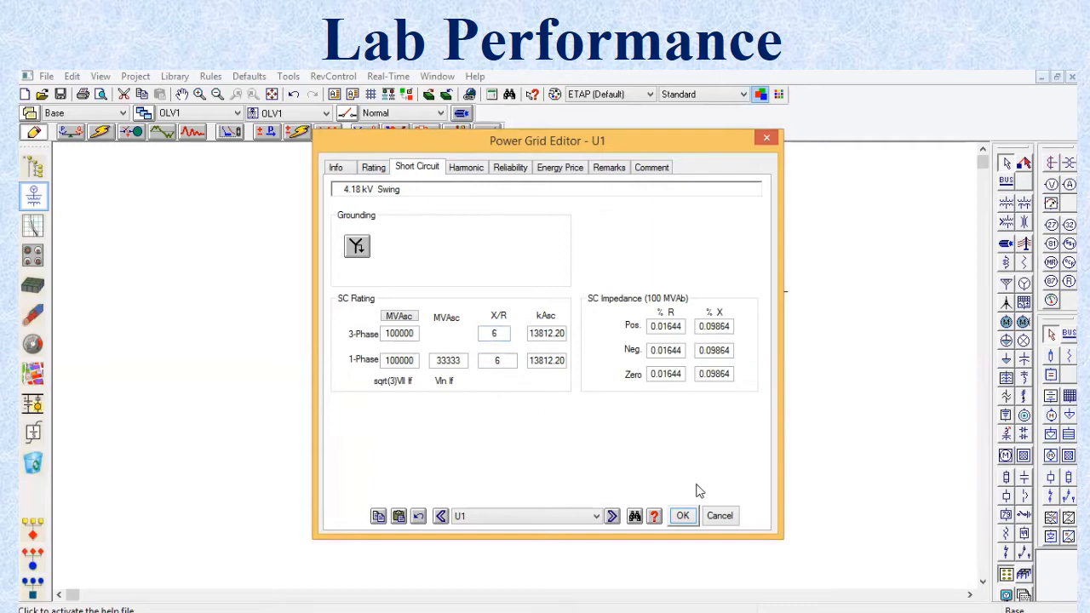
left_click(683, 517)
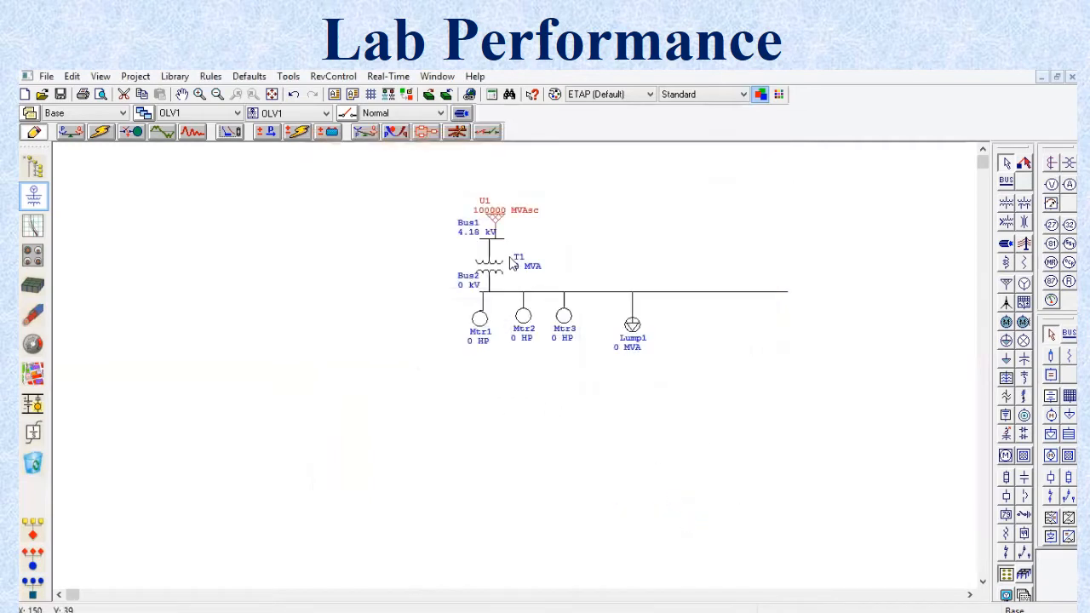
Step: Set the secondary voltage rating of transformer T1 to 0.48 kV
double_click(492, 271)
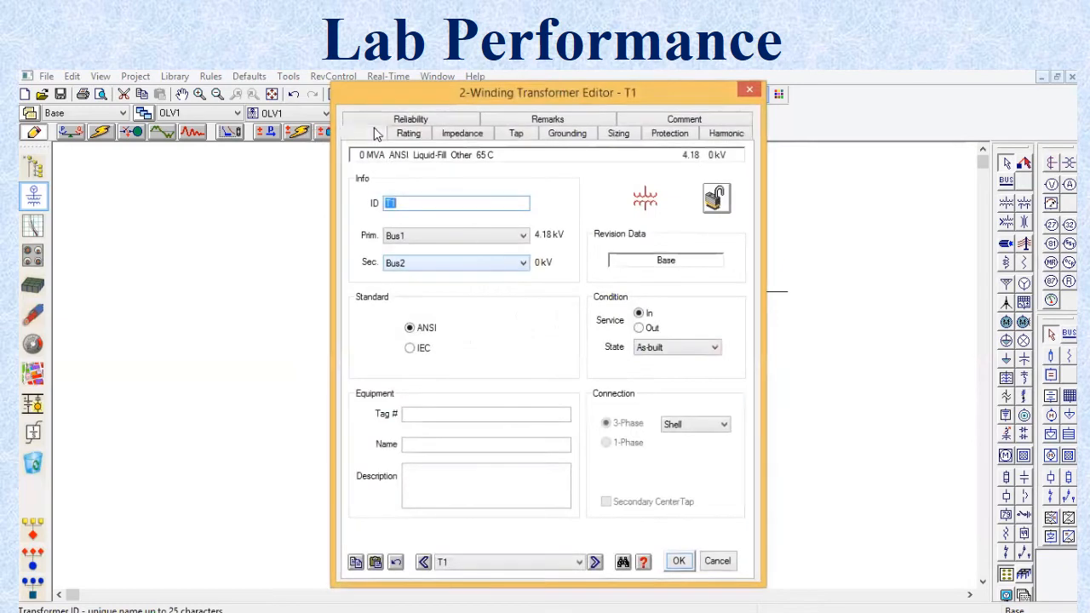
left_click(408, 134)
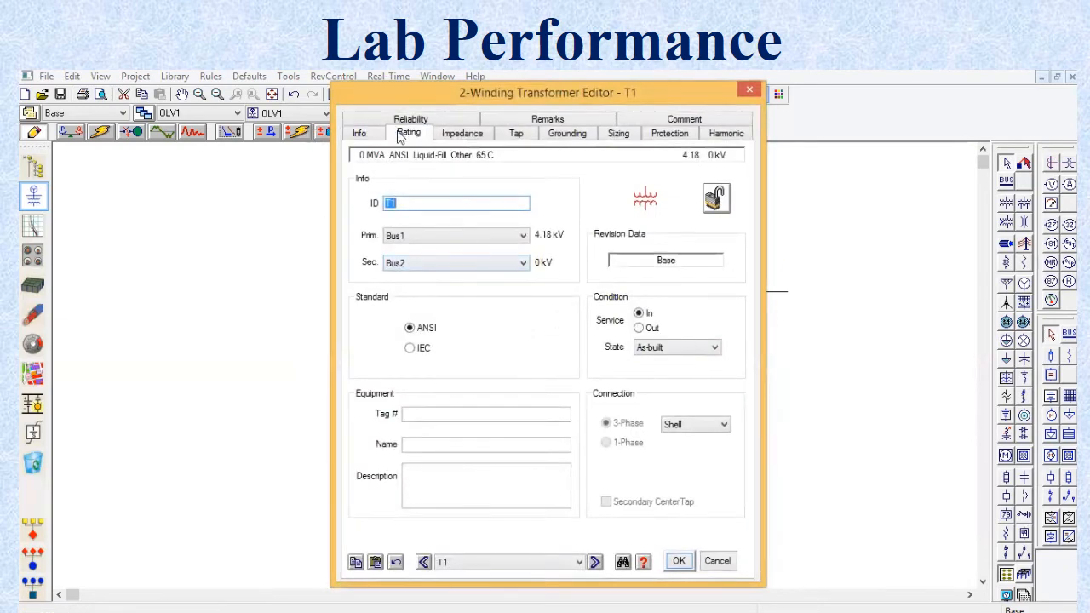
left_click(440, 226)
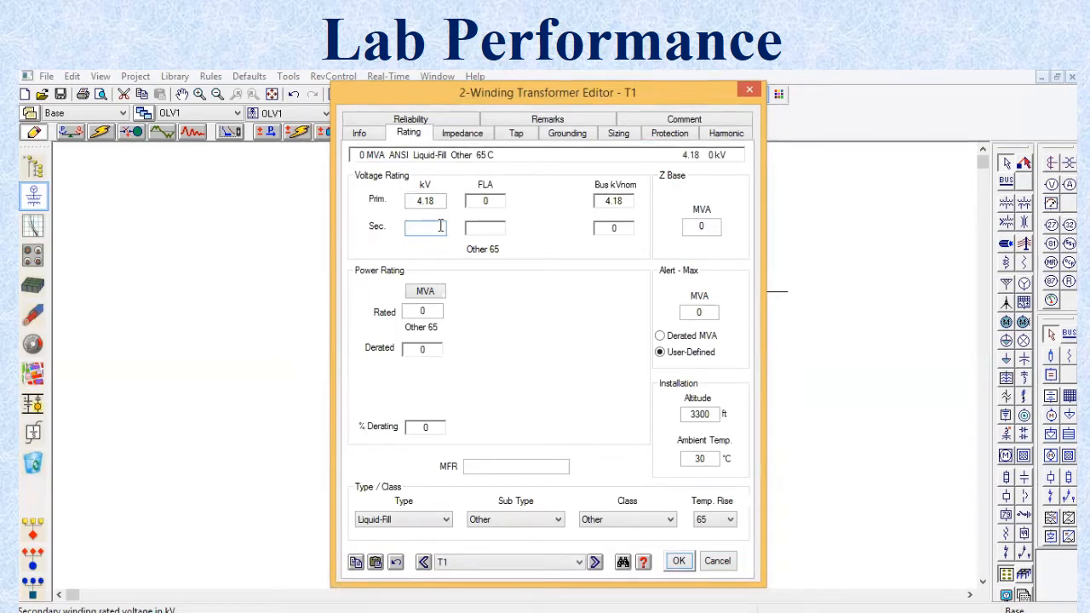
type("0.480")
key("Tab")
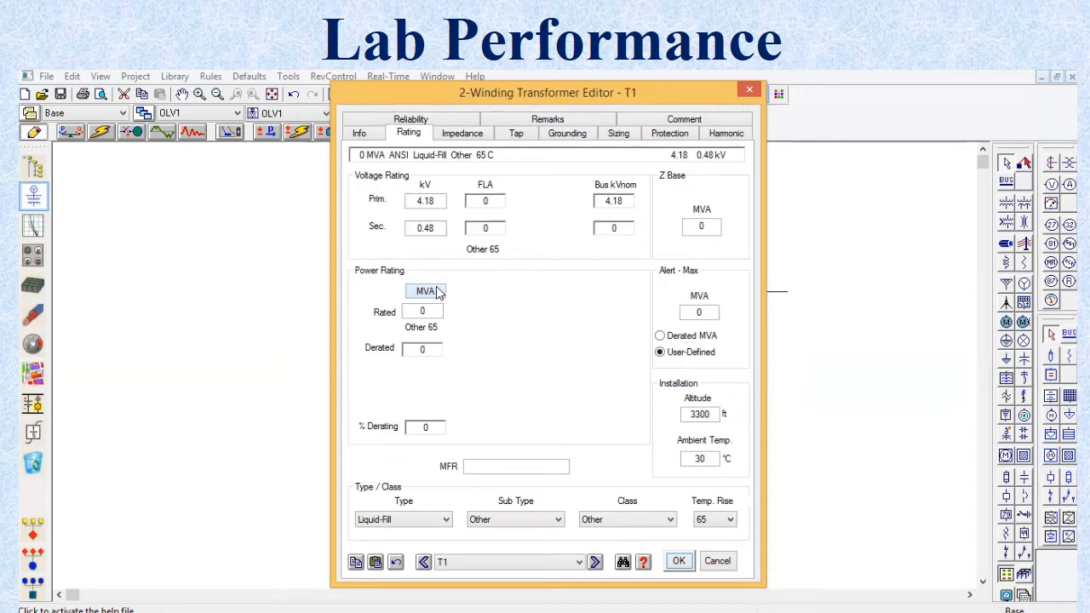
Step: Switch transformer T1's power rating unit to kVA and set its rated power to 500 kVA
left_click(436, 291)
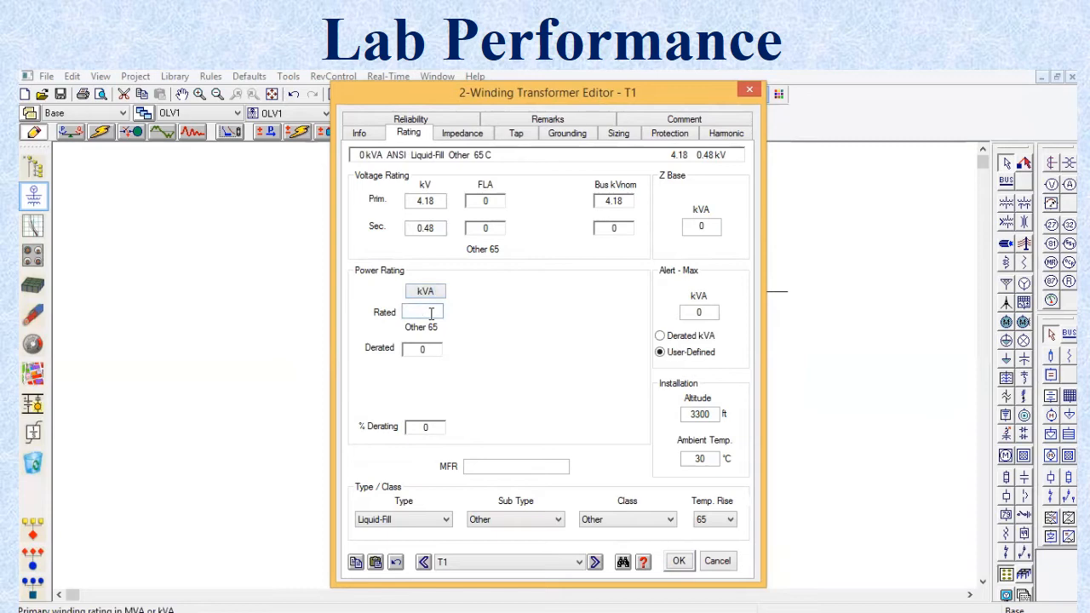
type("500")
left_click(509, 308)
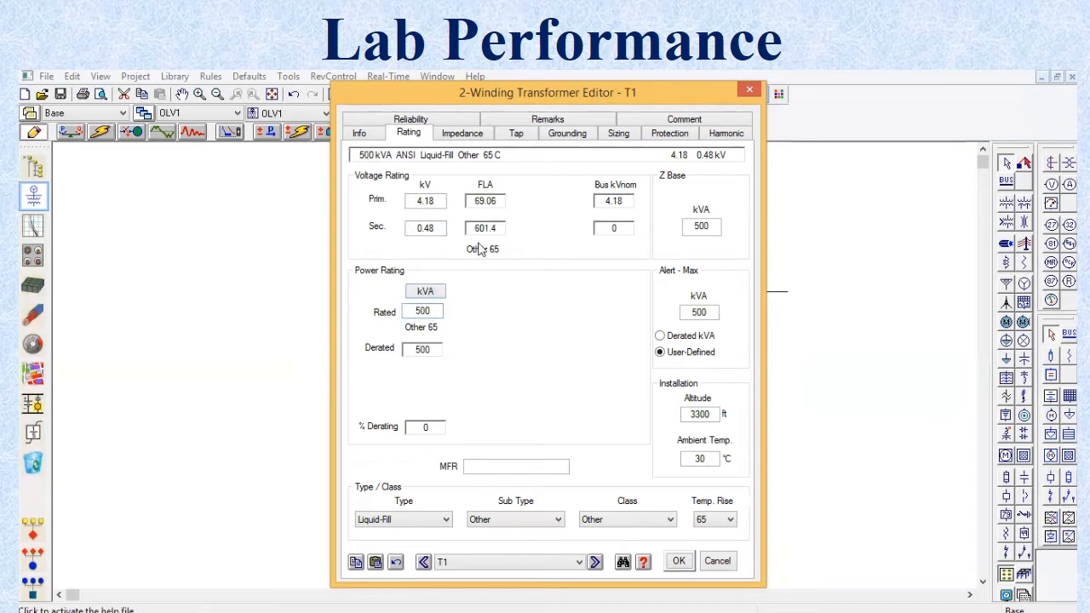
Step: Apply the typical Z and X/R impedance values to transformer T1 and accept the changes
left_click(446, 135)
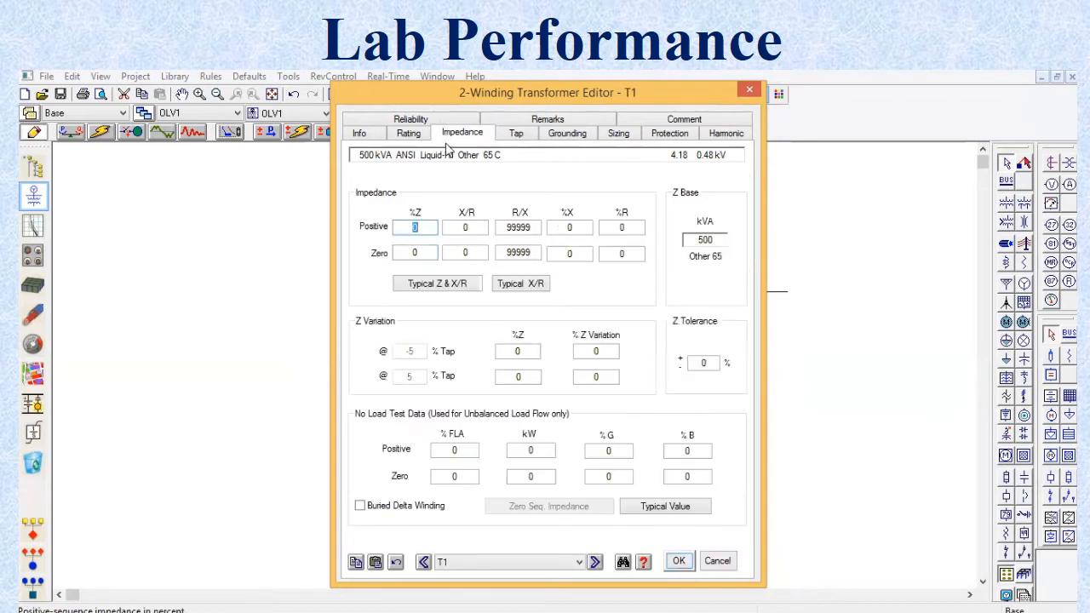
left_click(444, 284)
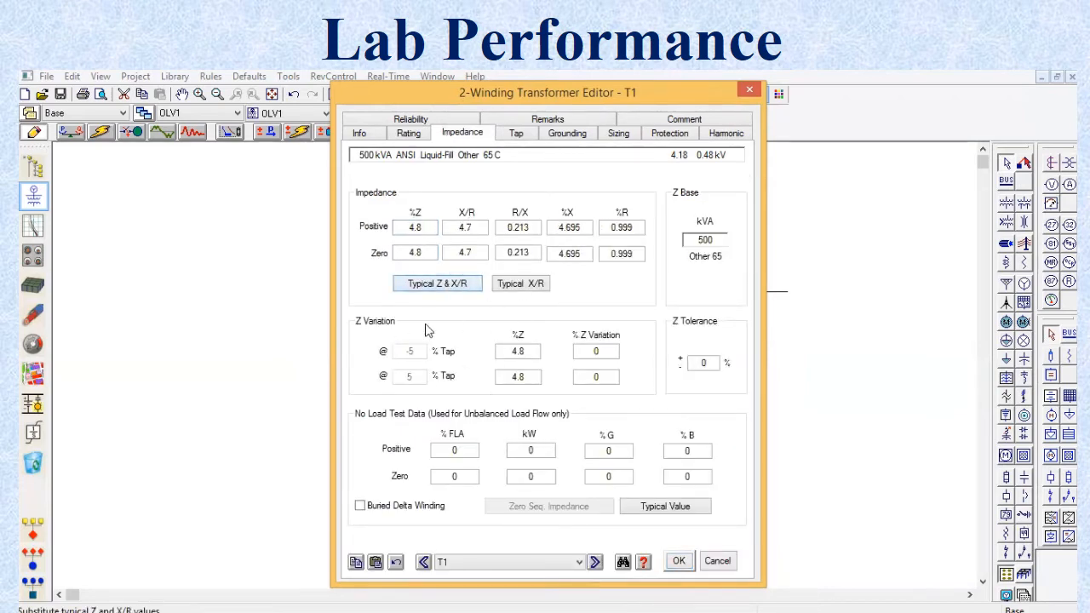
left_click(678, 561)
left_click(562, 409)
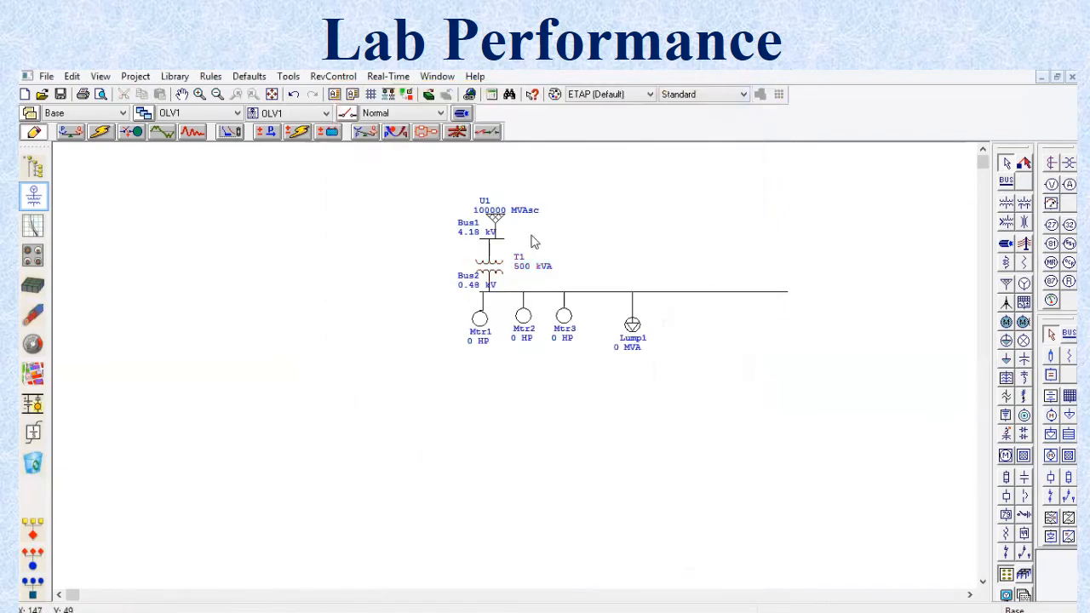
Step: Set the nameplate rating of motor Mtr1 to 100 HP and use the NEC typical nameplate data
double_click(482, 341)
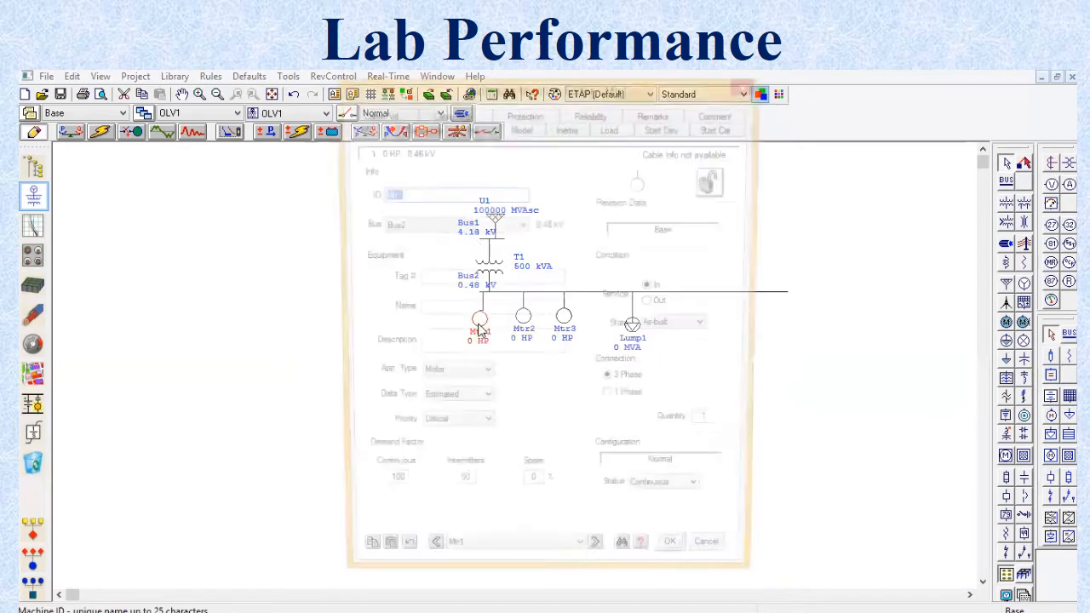
left_click(423, 130)
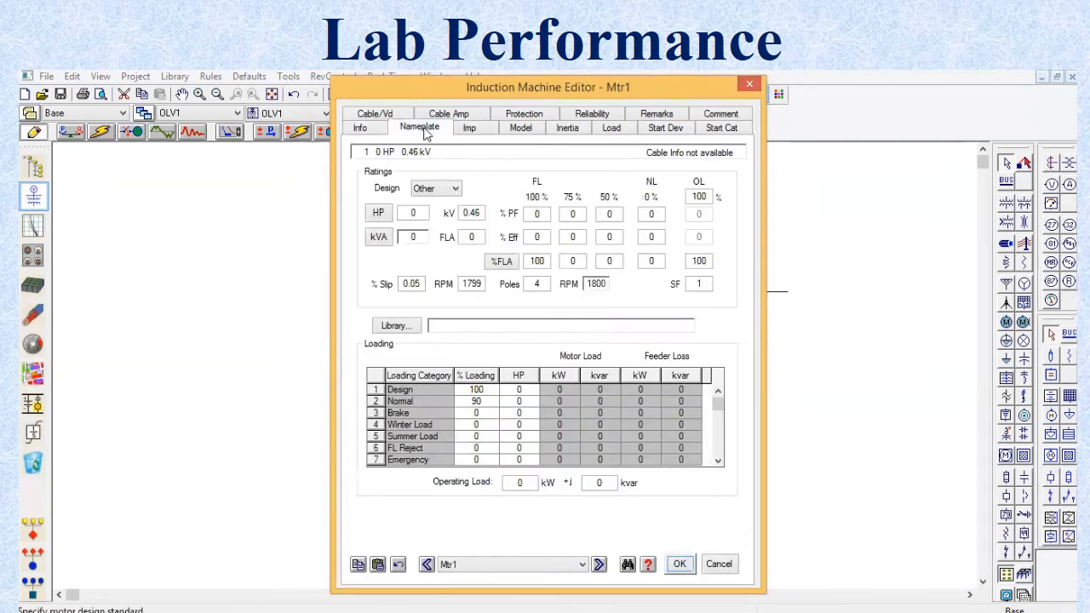
left_click(424, 208)
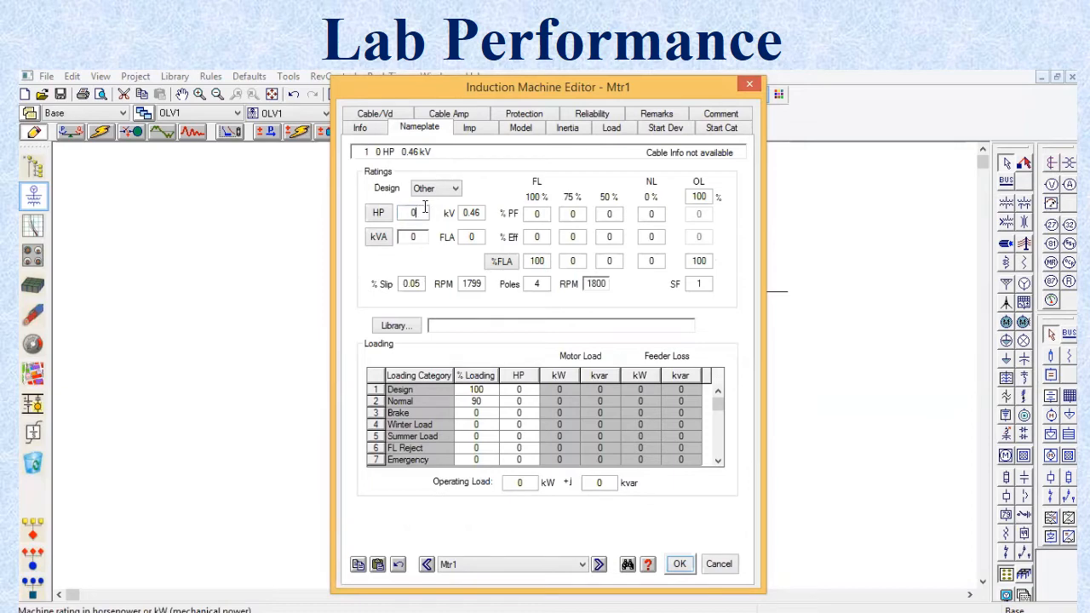
type("100")
left_click(421, 244)
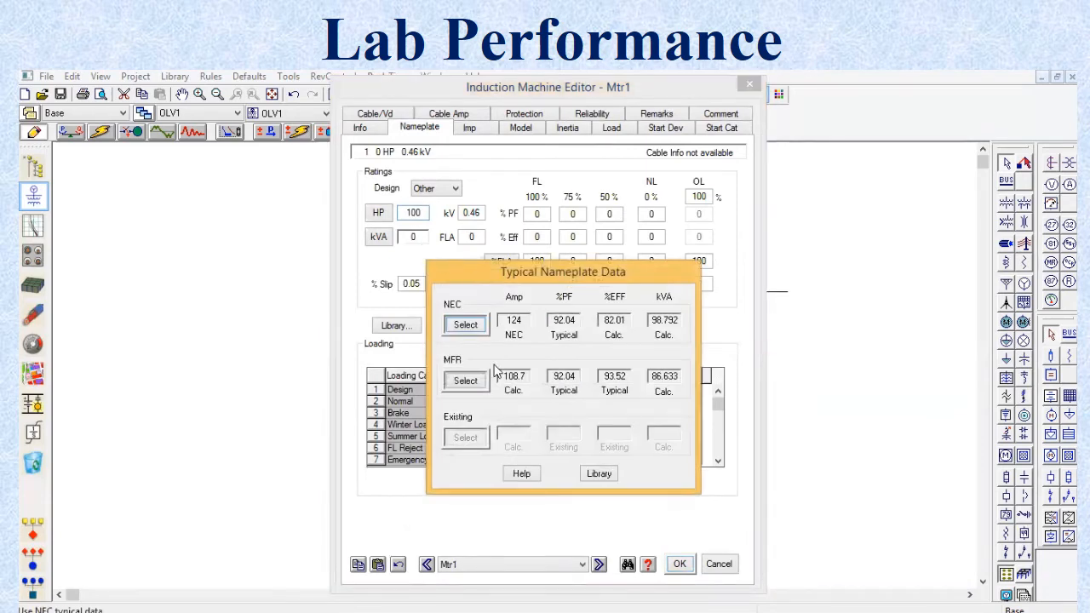
left_click(466, 325)
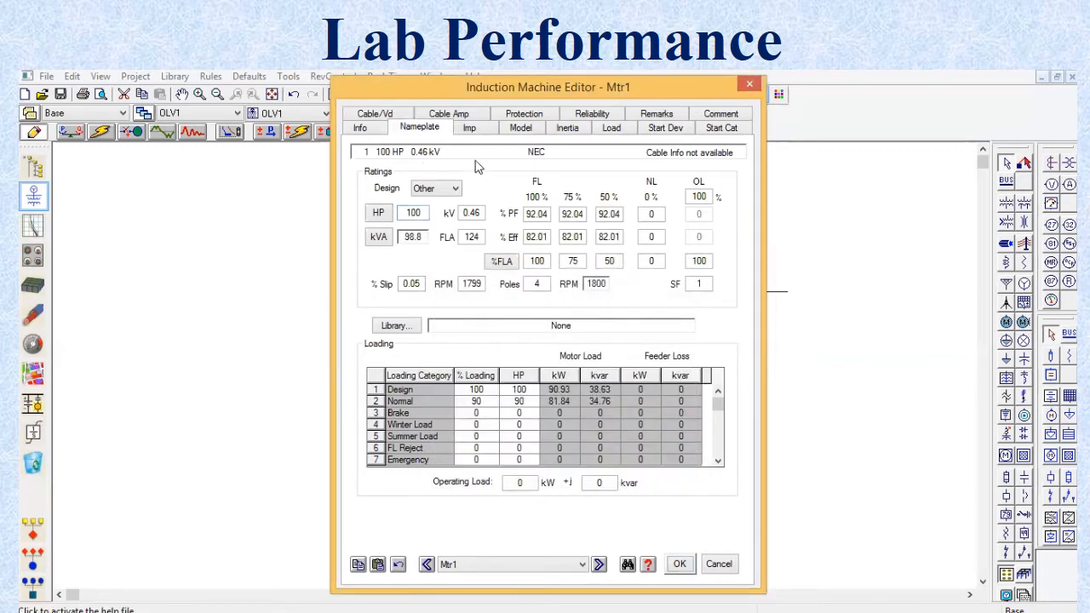
Step: Assign Mtr1 the Single2 CKT model MV500HP2P of design class HV-HS-HT and update the motor parameters from it
left_click(530, 128)
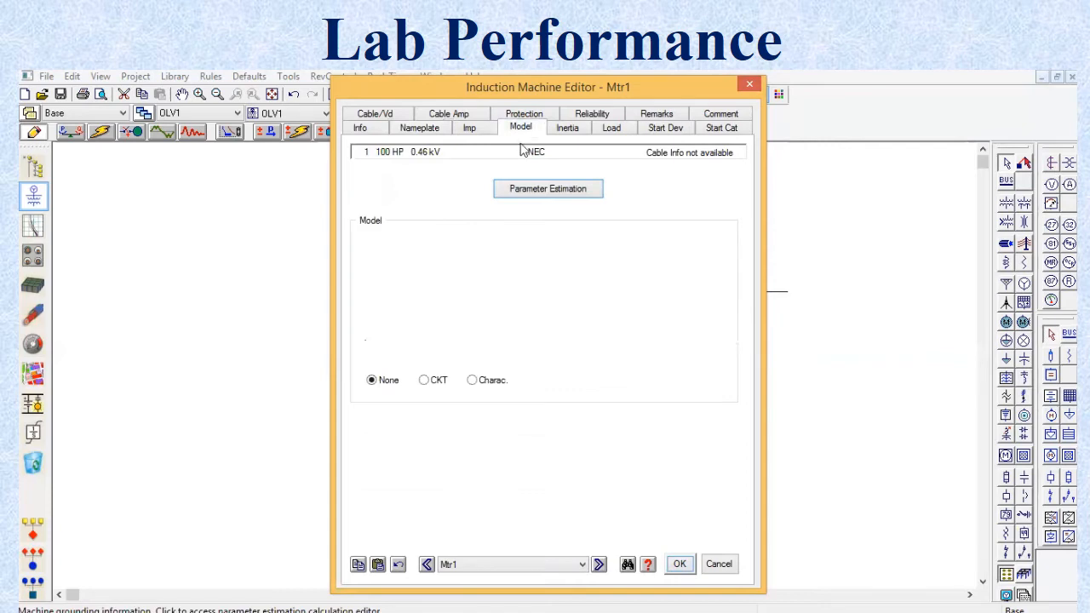
left_click(428, 385)
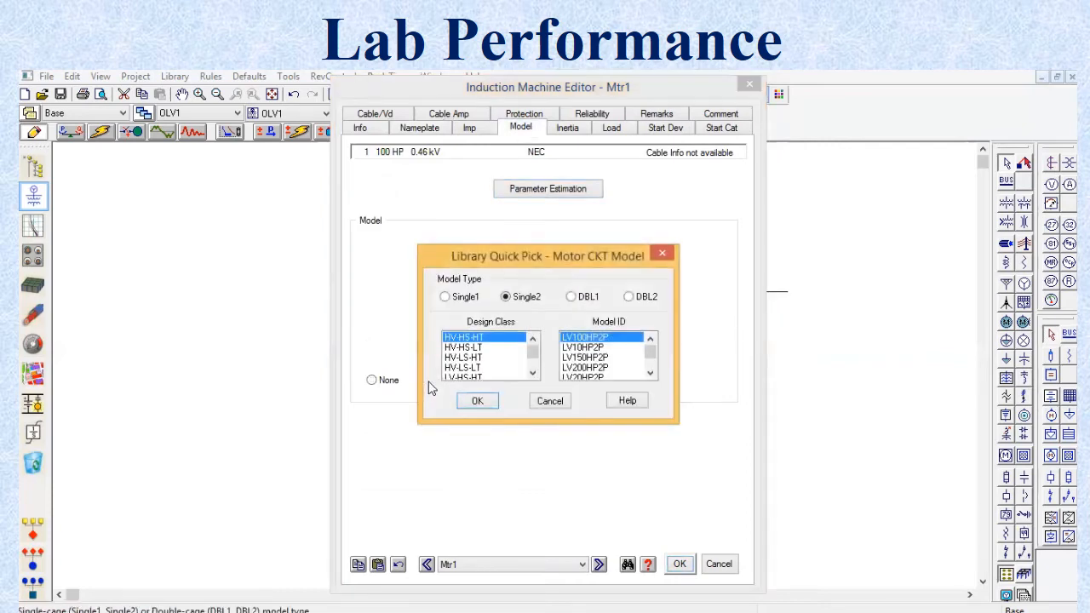
left_click(651, 373)
left_click(651, 373)
left_click(651, 369)
left_click(651, 370)
left_click(651, 366)
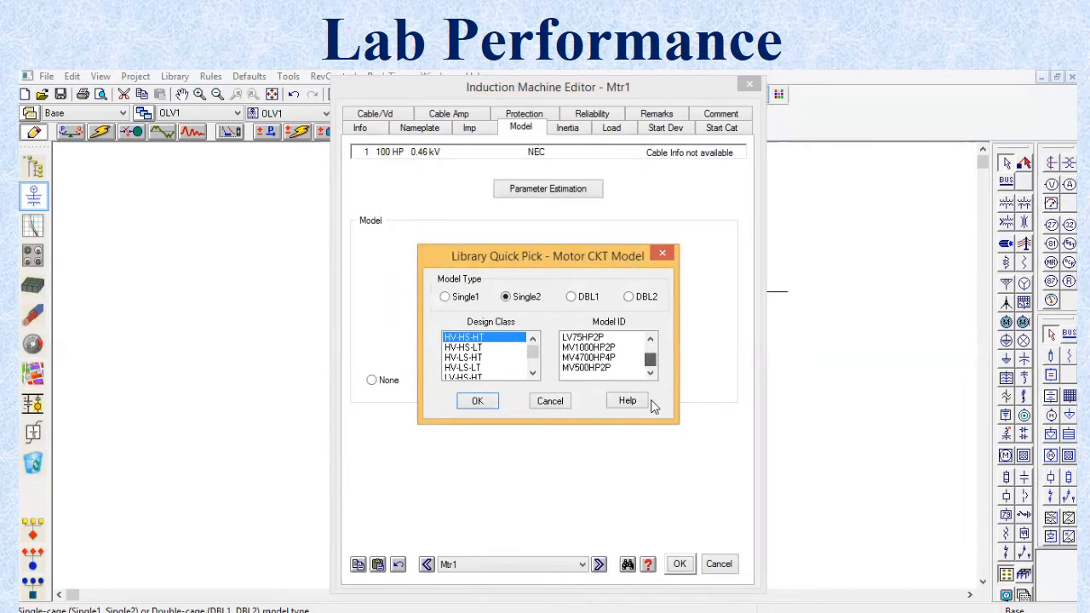
left_click(591, 367)
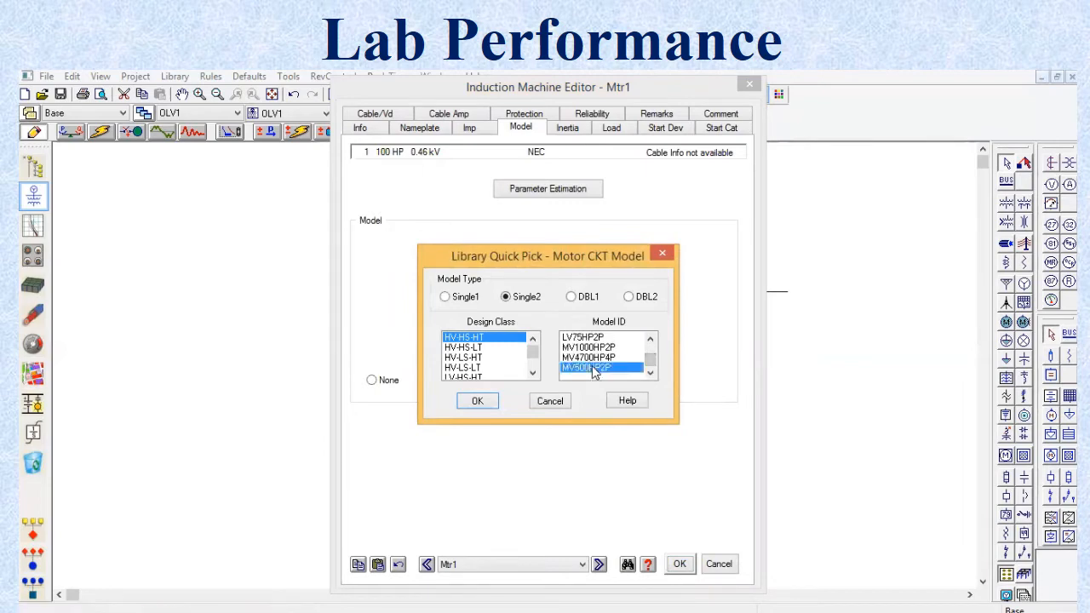
left_click(475, 402)
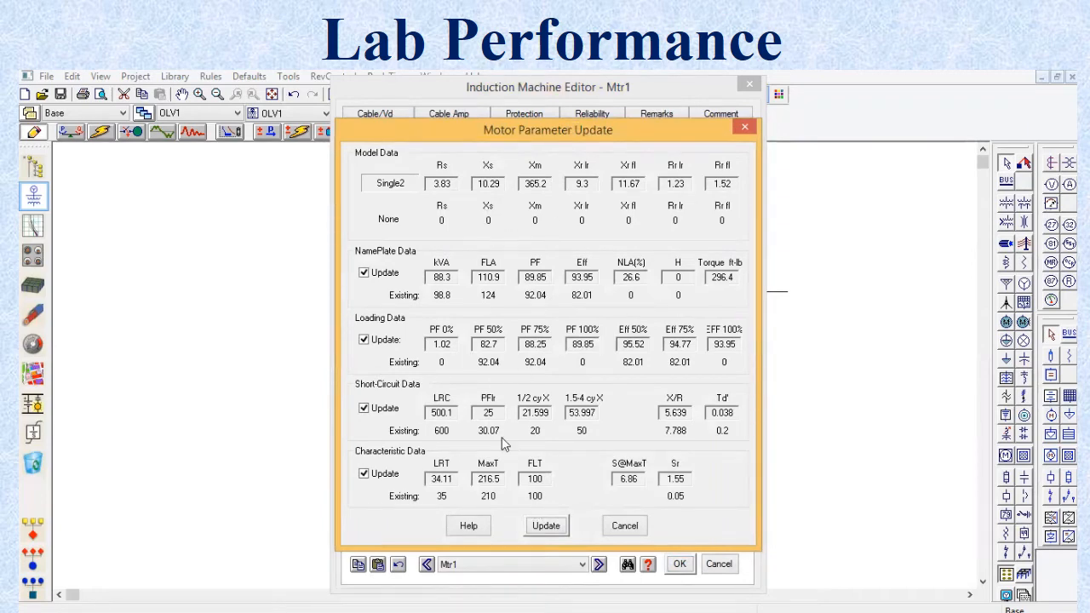
left_click(542, 521)
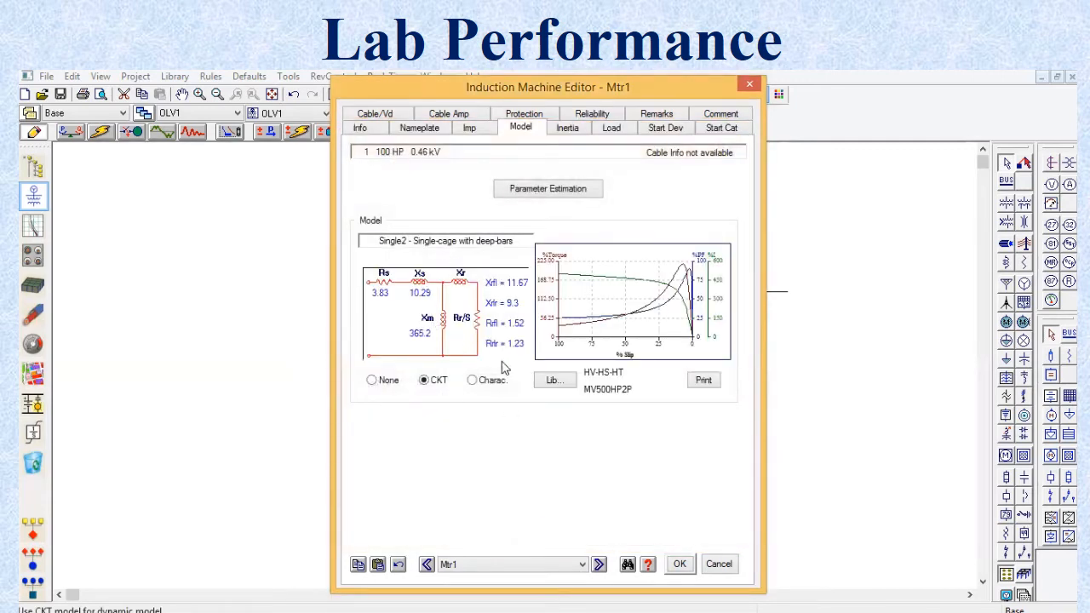
Step: Assign the polynomial load torque model FAN to Mtr1
left_click(622, 128)
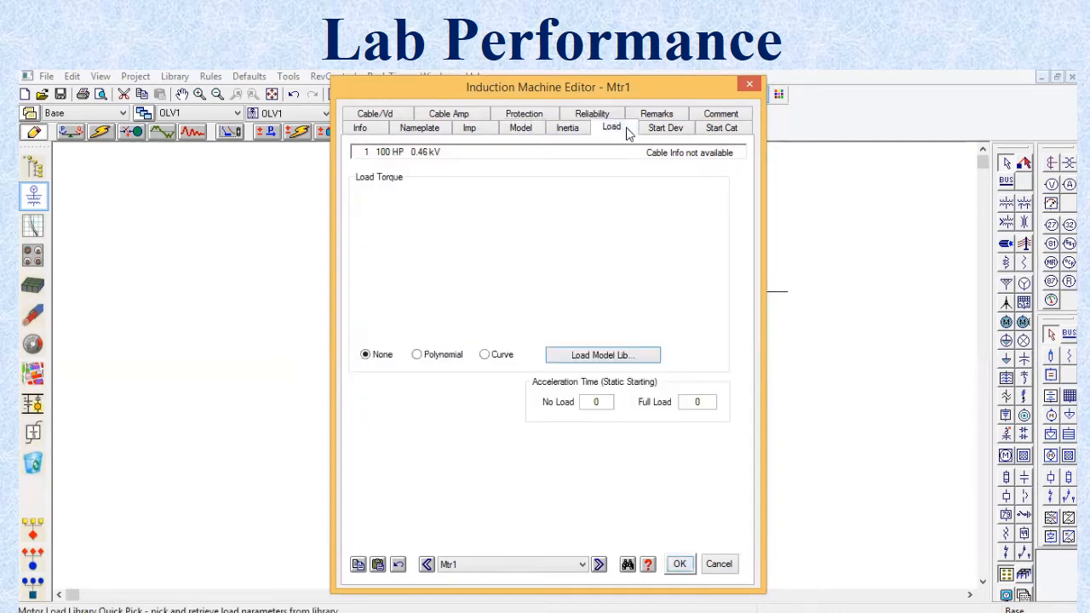
left_click(425, 356)
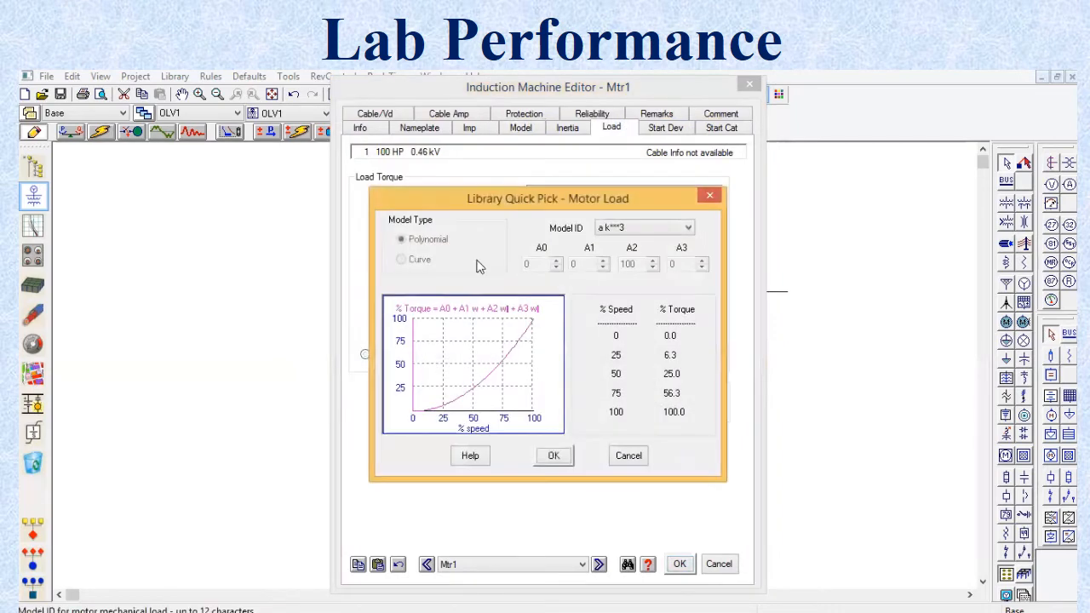
left_click(637, 226)
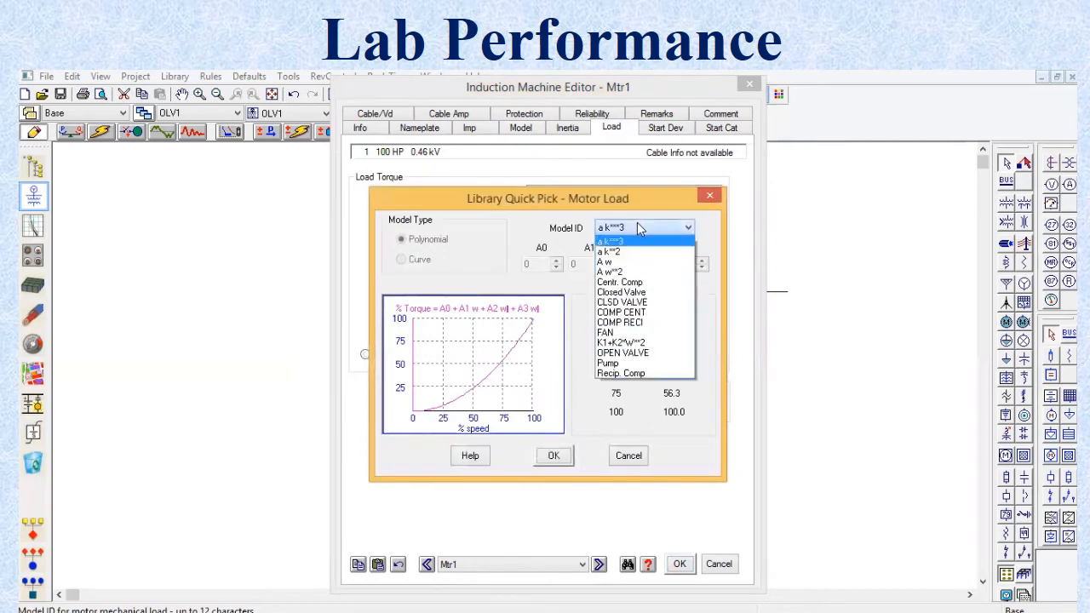
left_click(630, 332)
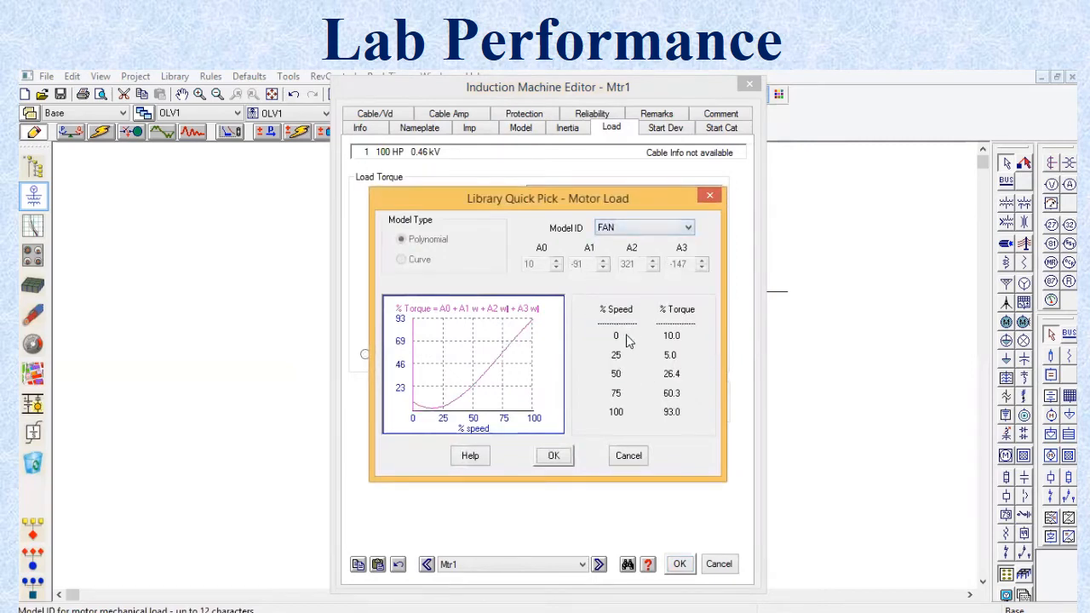
left_click(553, 456)
left_click(552, 457)
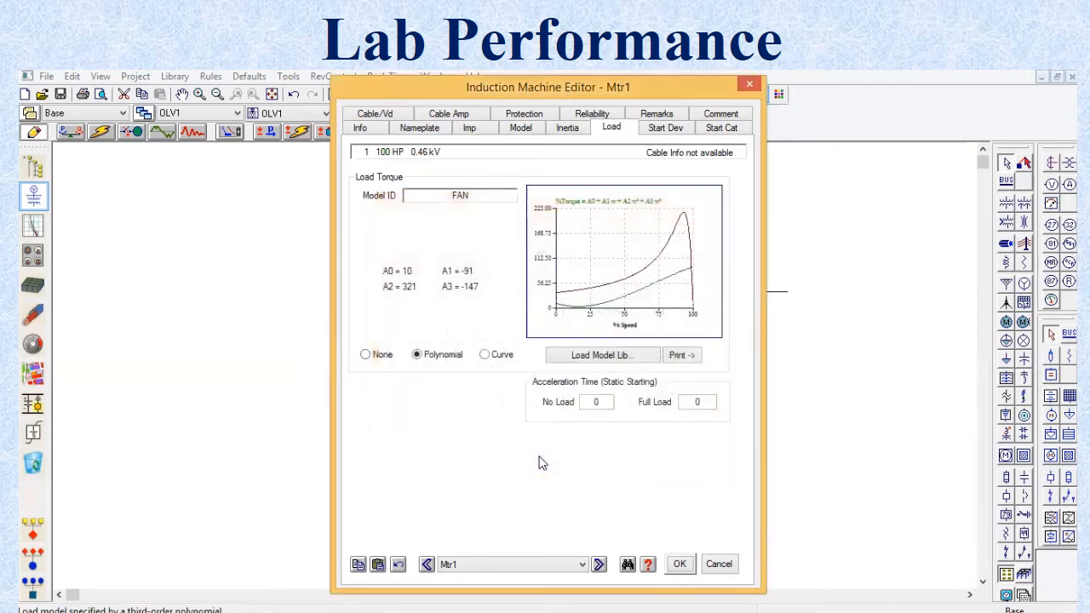
Step: Set Mtr1's inertia constants H to 0.2 for the motor, 0.1 for the coupling and 0.5 for the load, and accept the changes
left_click(572, 128)
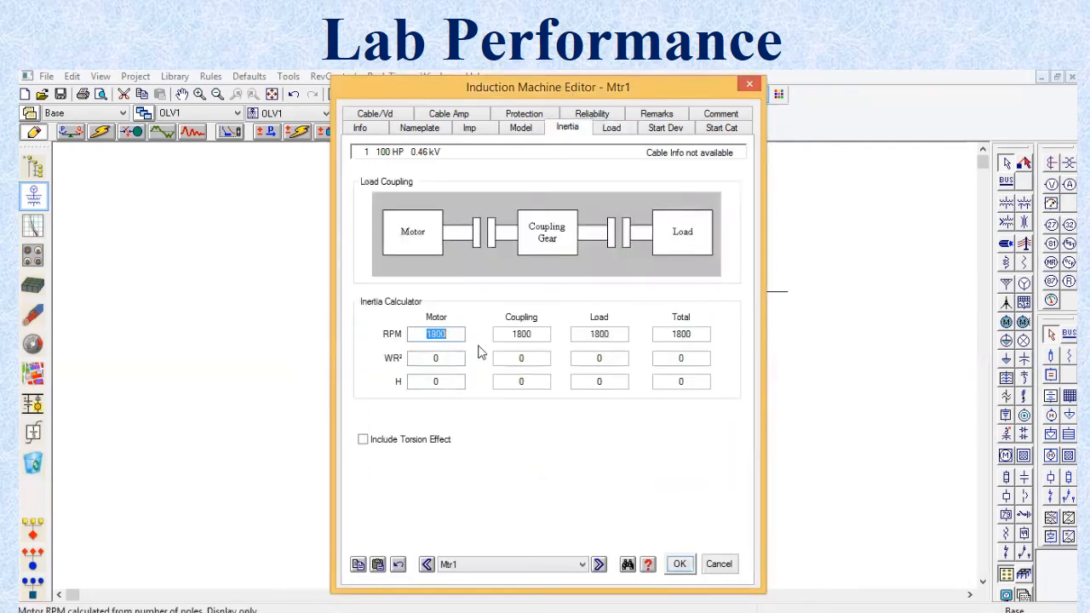
left_click(437, 382)
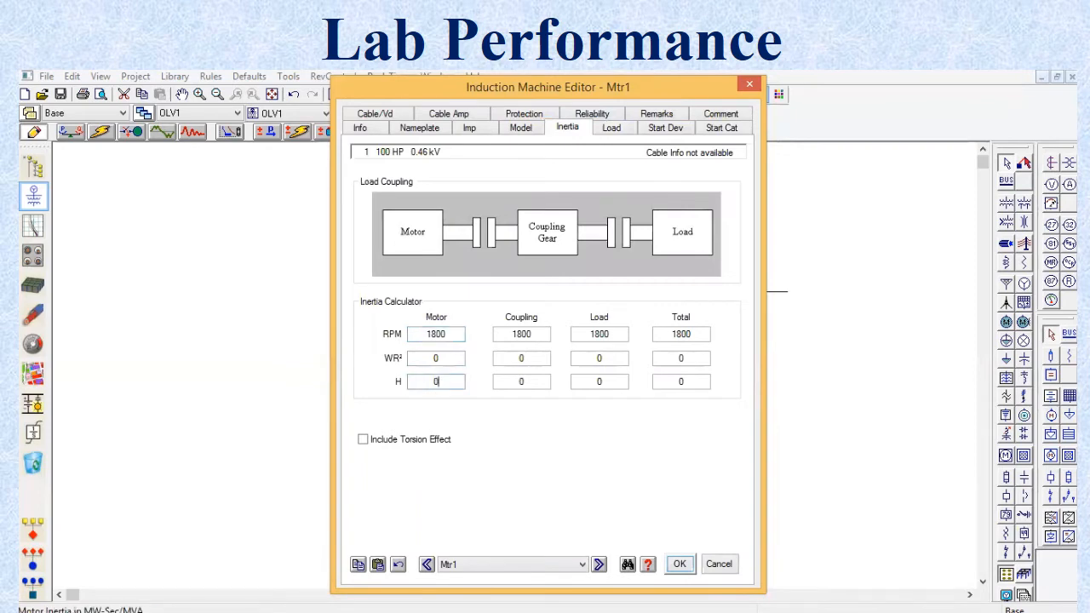
type(".2")
left_click(529, 384)
type(".1")
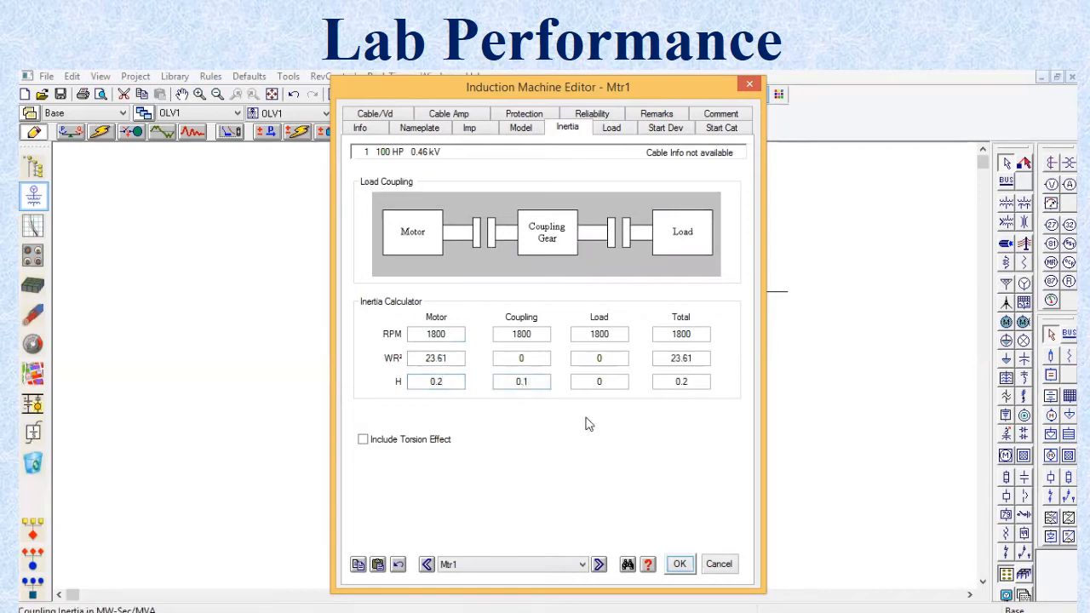
key("Tab")
left_click(621, 381)
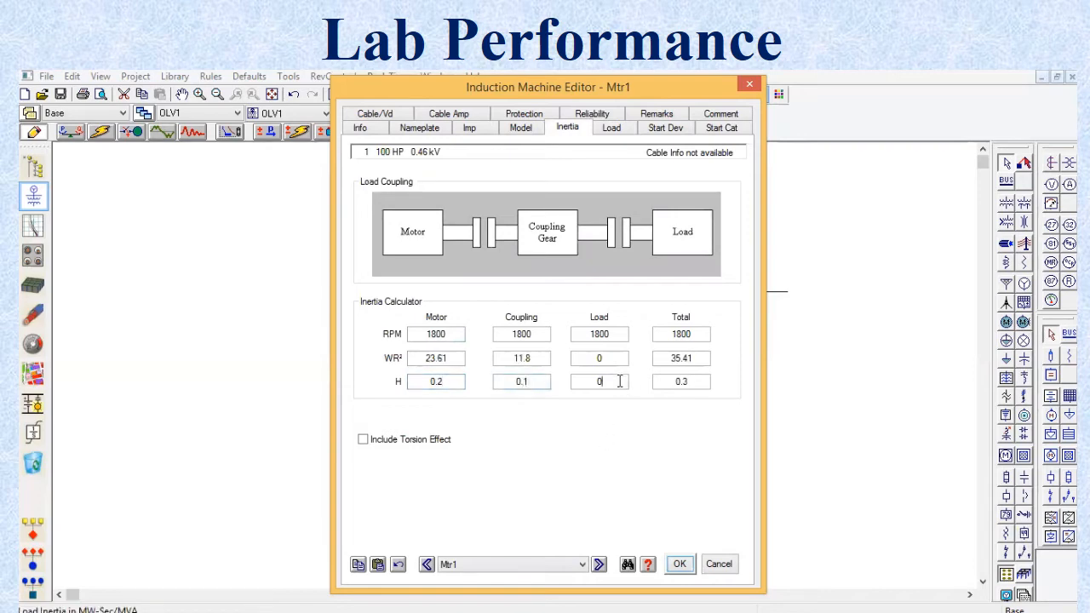
type(".5")
key("Tab")
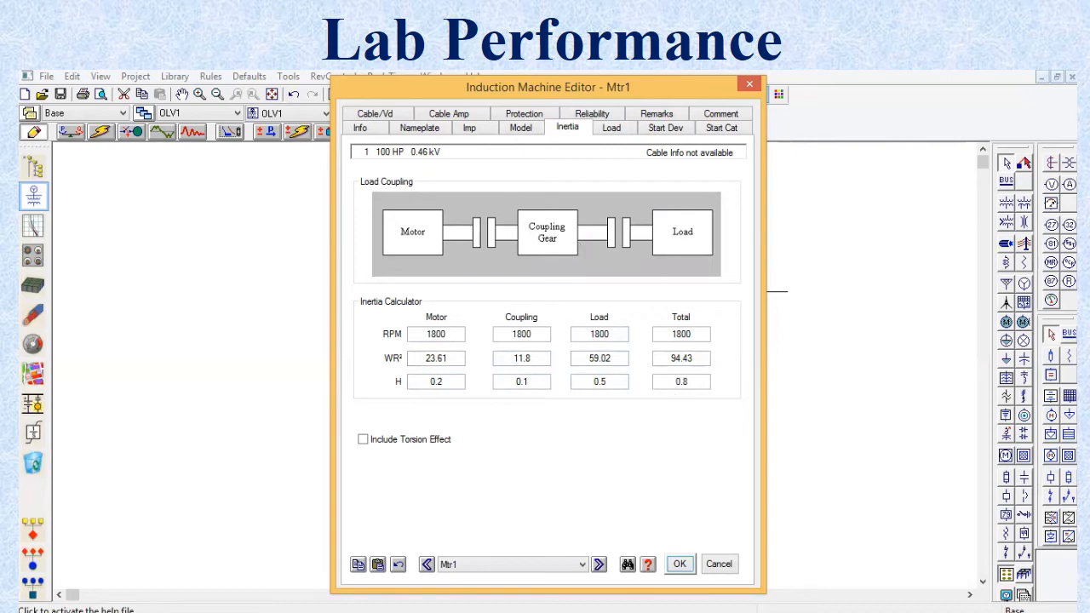
left_click(680, 555)
Step: Set the nameplate rating of motor Mtr2 to 75 HP and use the NEC typical nameplate data
double_click(525, 313)
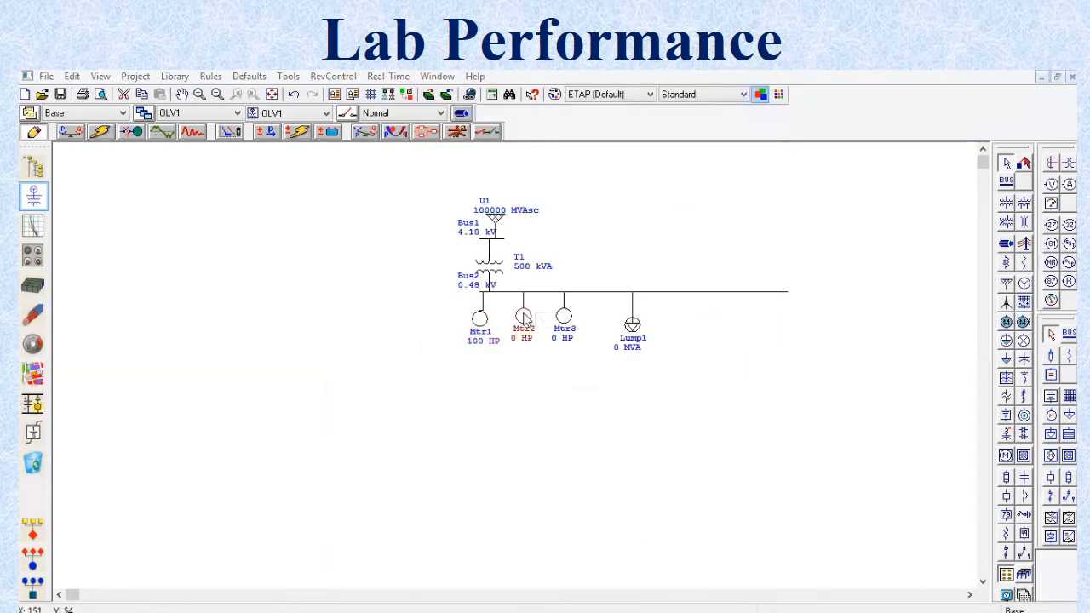
left_click(407, 129)
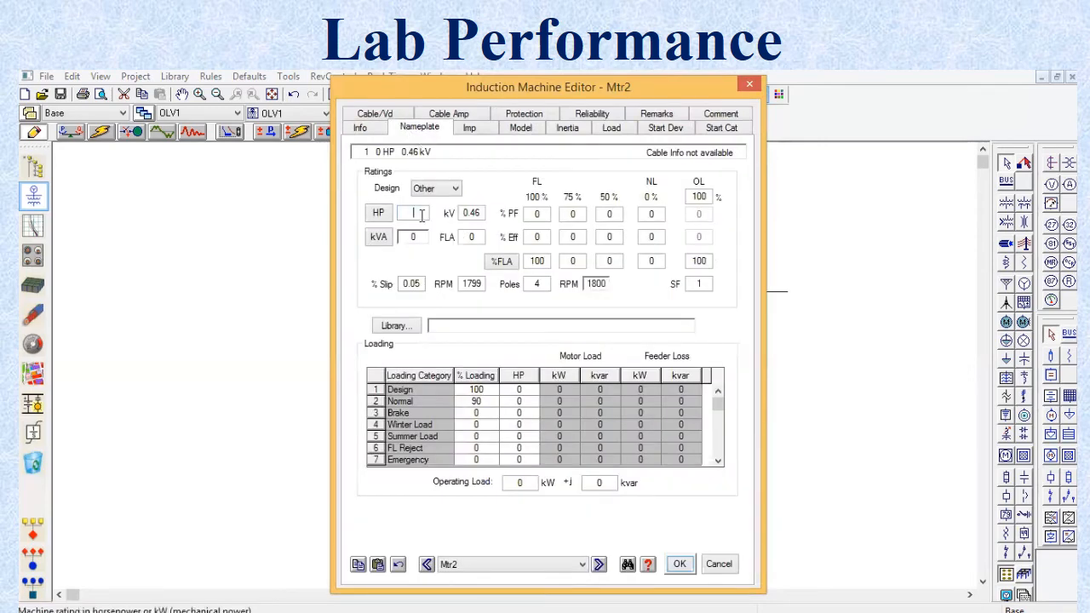
type("5")
left_click(410, 215)
type("7")
key("Tab")
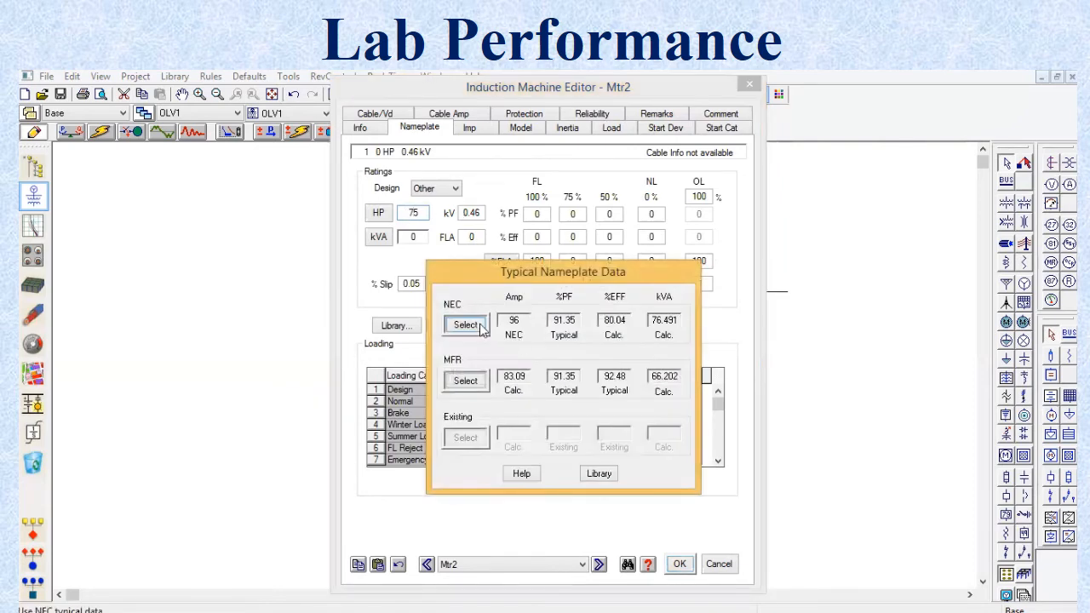
left_click(480, 330)
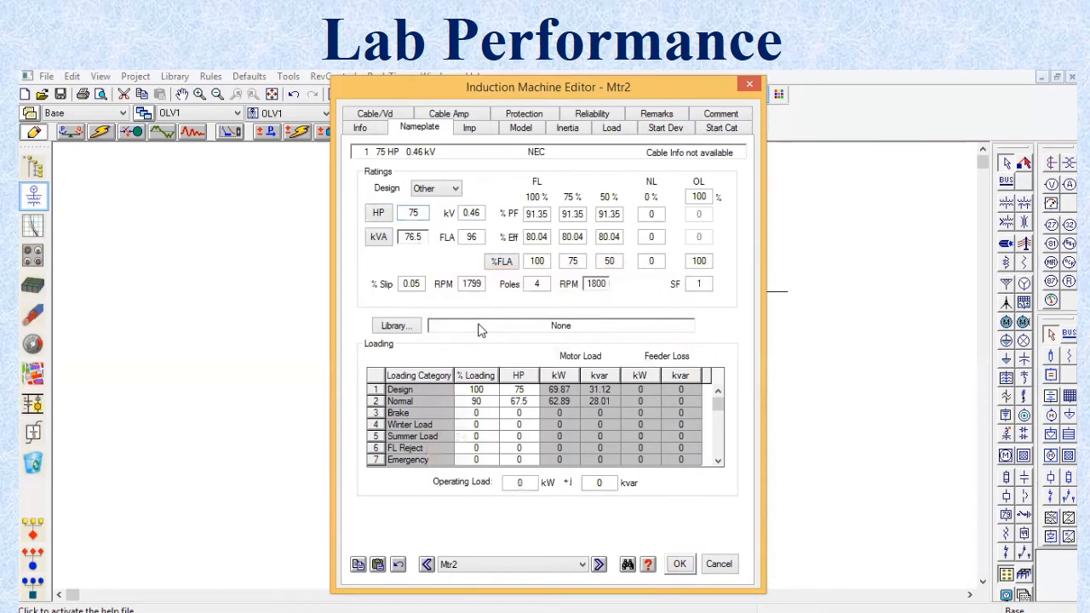
Step: Assign Mtr2 the Single2 CKT model MV500HP2P of design class HV-HS-HT and update the motor parameters from it
left_click(522, 133)
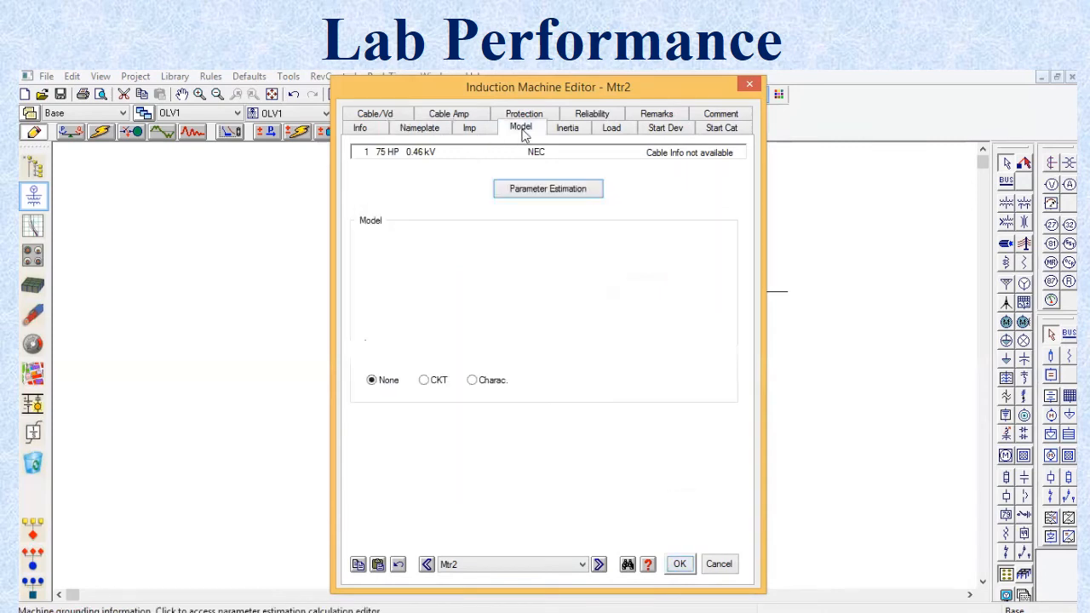
left_click(436, 380)
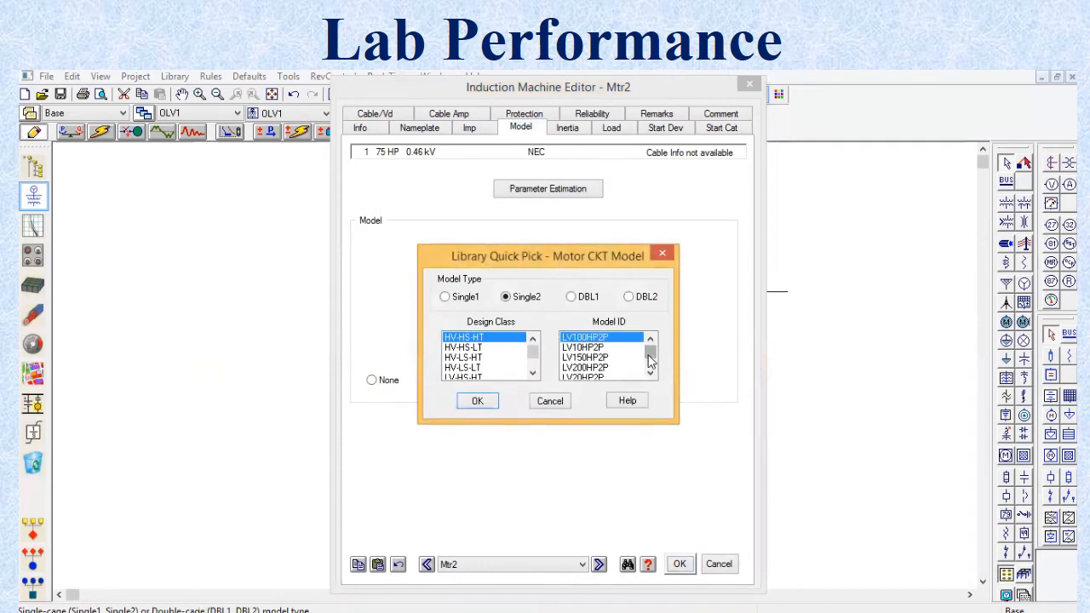
mouse_move(650, 359)
left_mouse_down()
mouse_move(648, 377)
mouse_move(635, 364)
left_mouse_up()
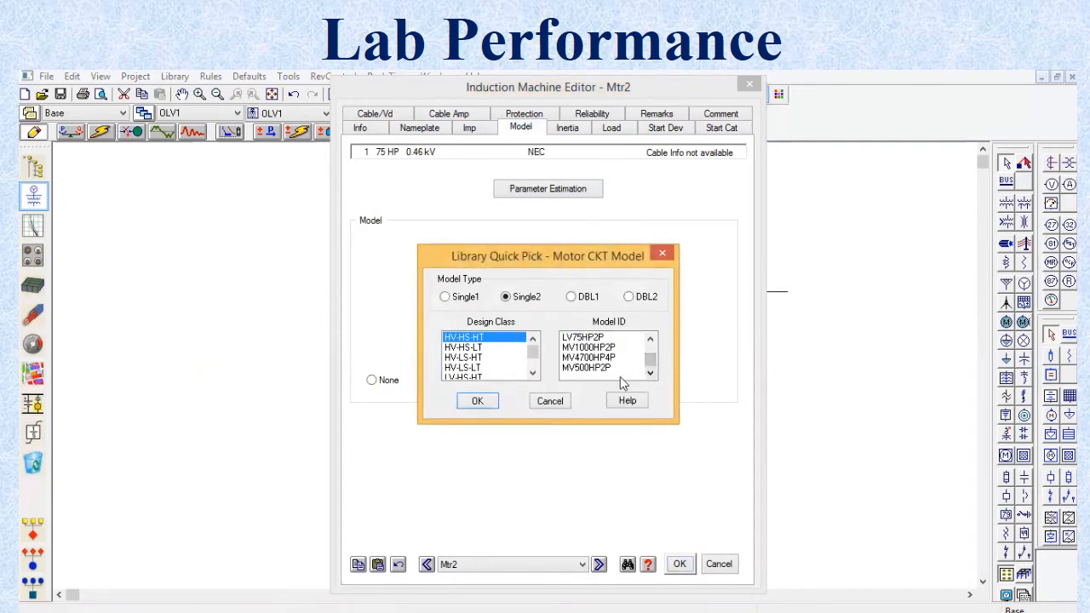
left_click(620, 369)
left_click(477, 401)
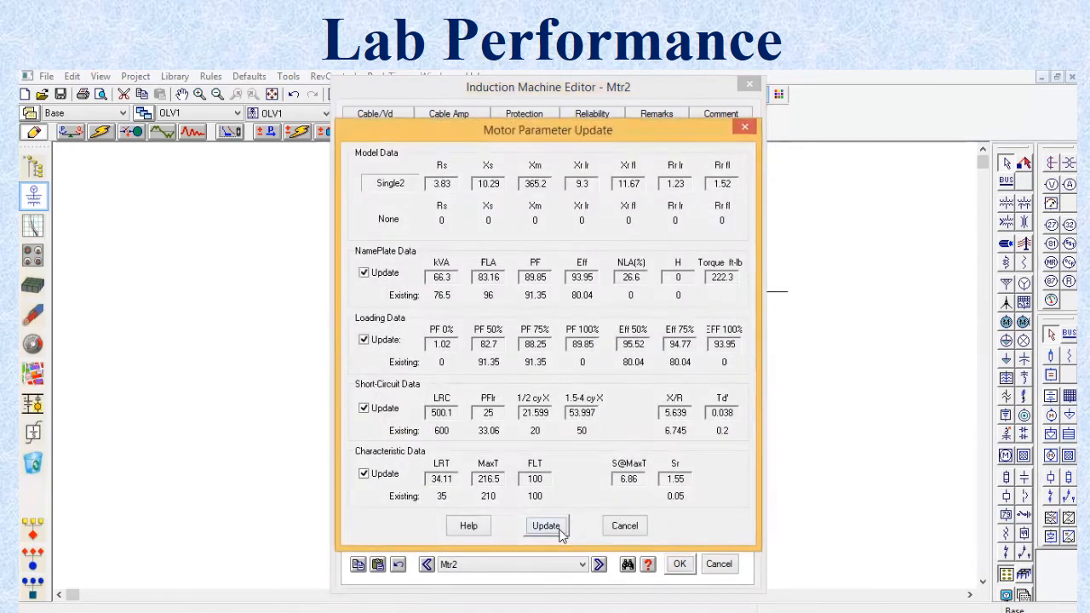
left_click(561, 529)
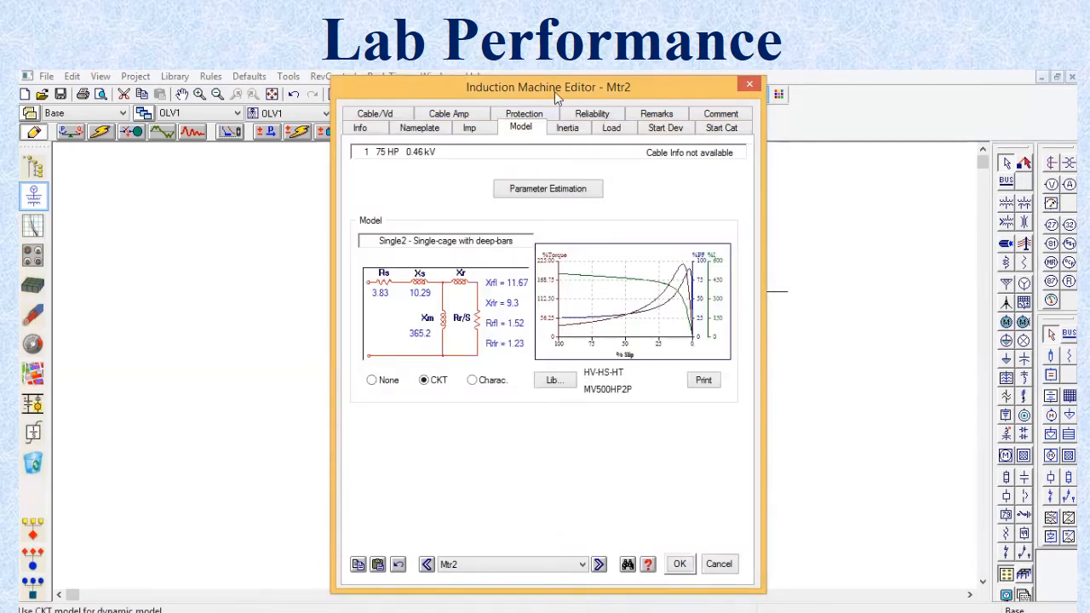
Step: Assign the polynomial load torque model FAN to Mtr2
left_click(627, 132)
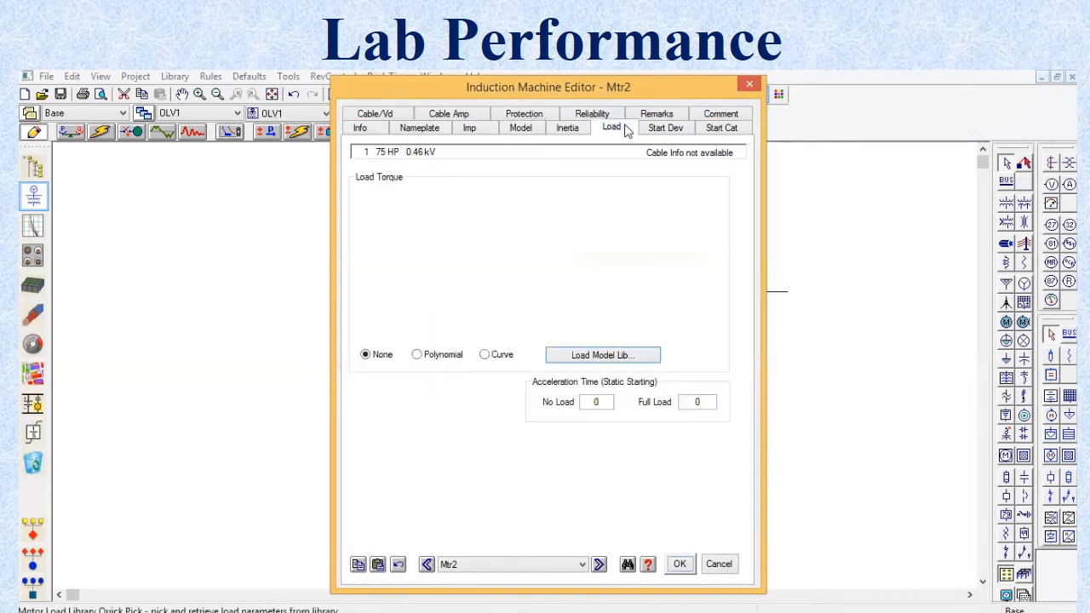
left_click(454, 358)
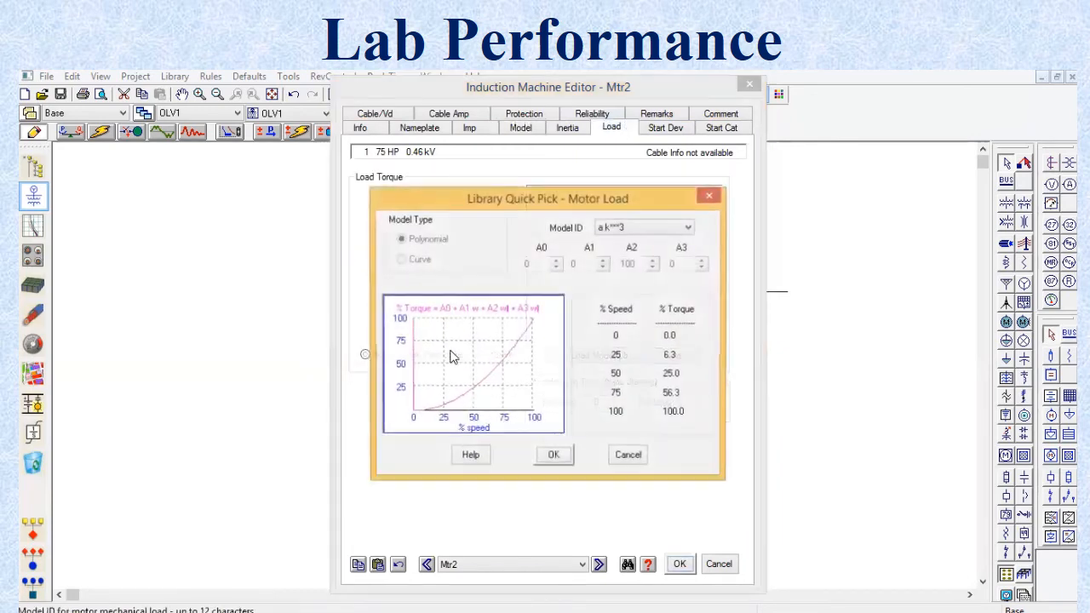
left_click(640, 228)
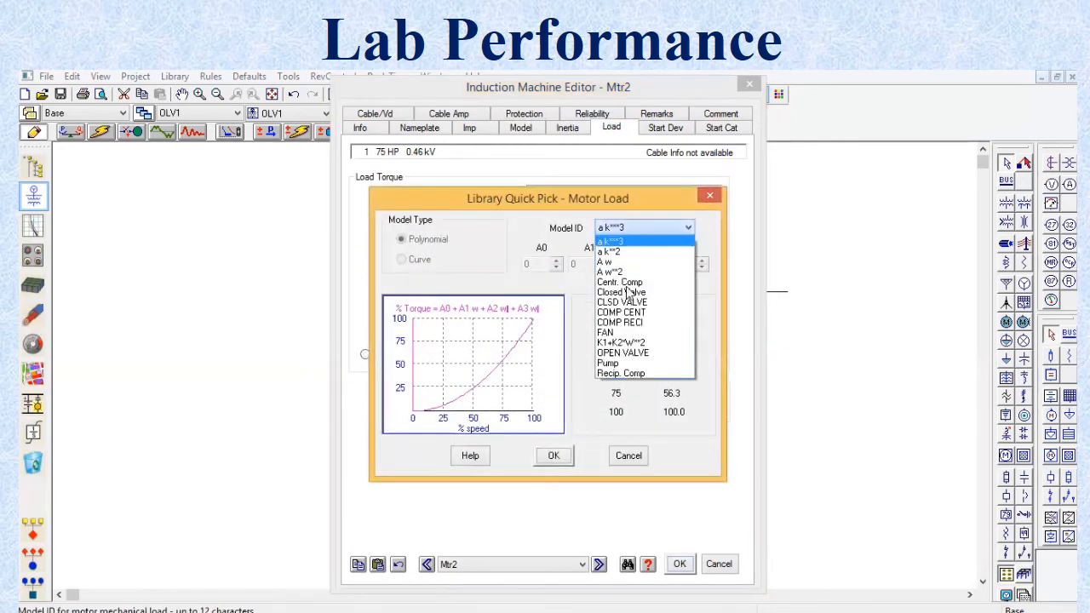
left_click(626, 334)
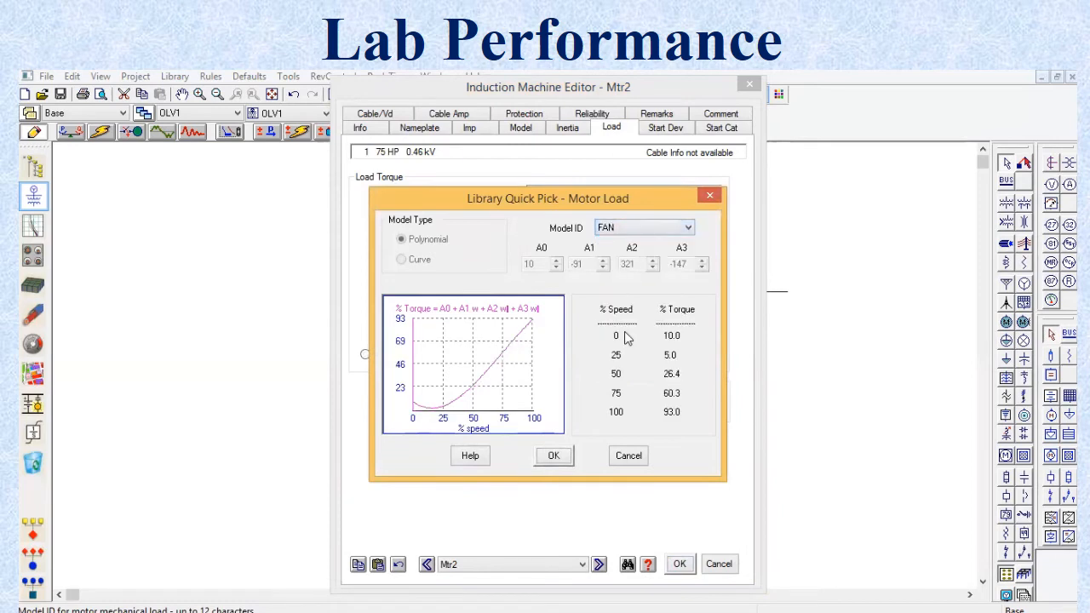
left_click(554, 456)
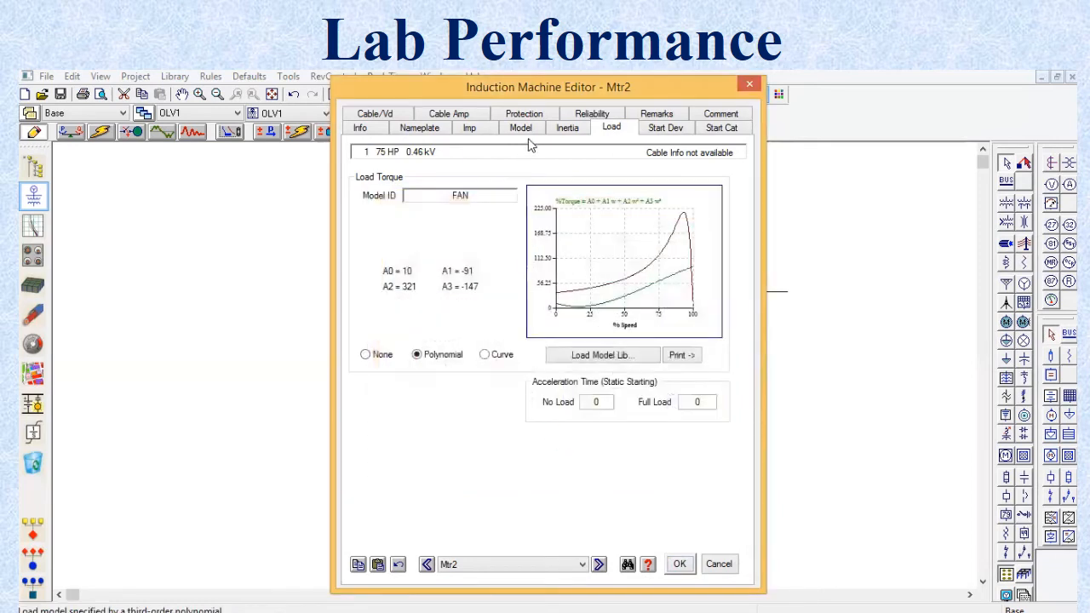
Step: Set Mtr2's inertia constants H to 0.2 for the motor, 0.1 for the coupling and 0.5 for the load, and accept the changes
left_click(565, 129)
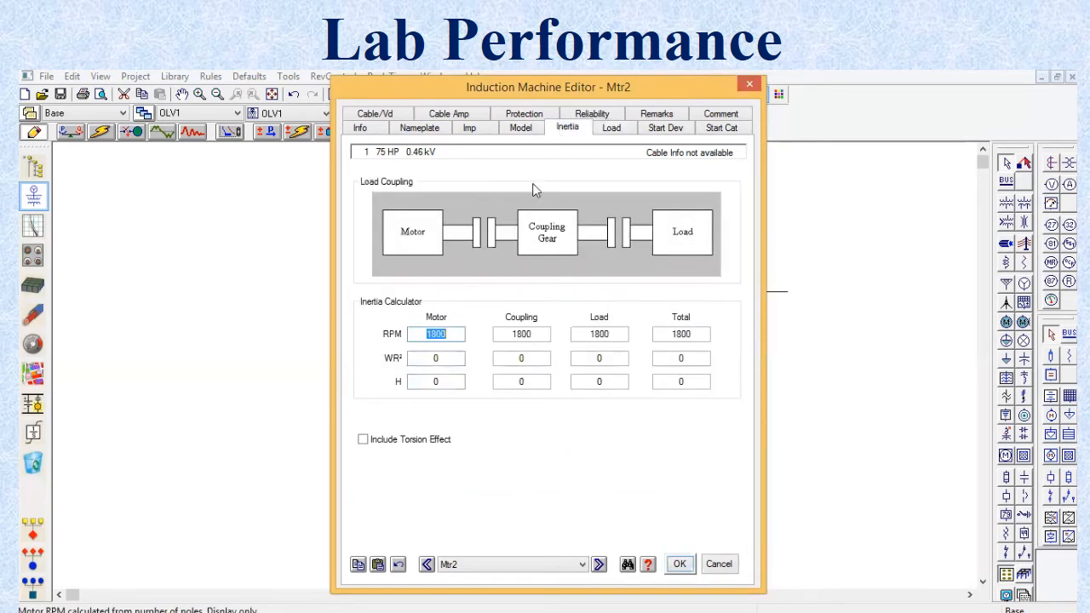
left_click(443, 382)
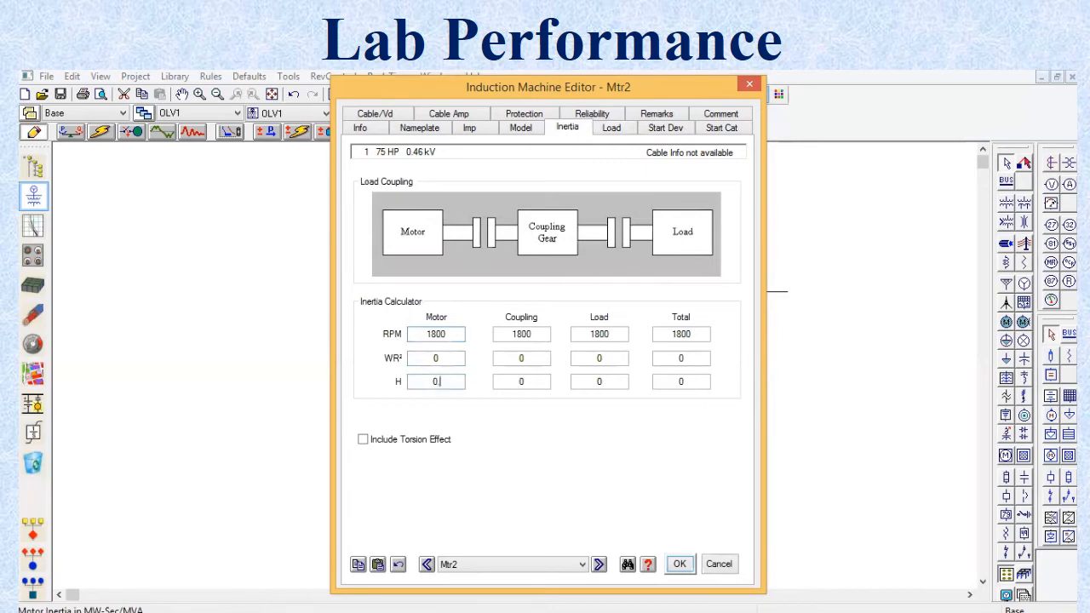
type(".2")
left_click(535, 386)
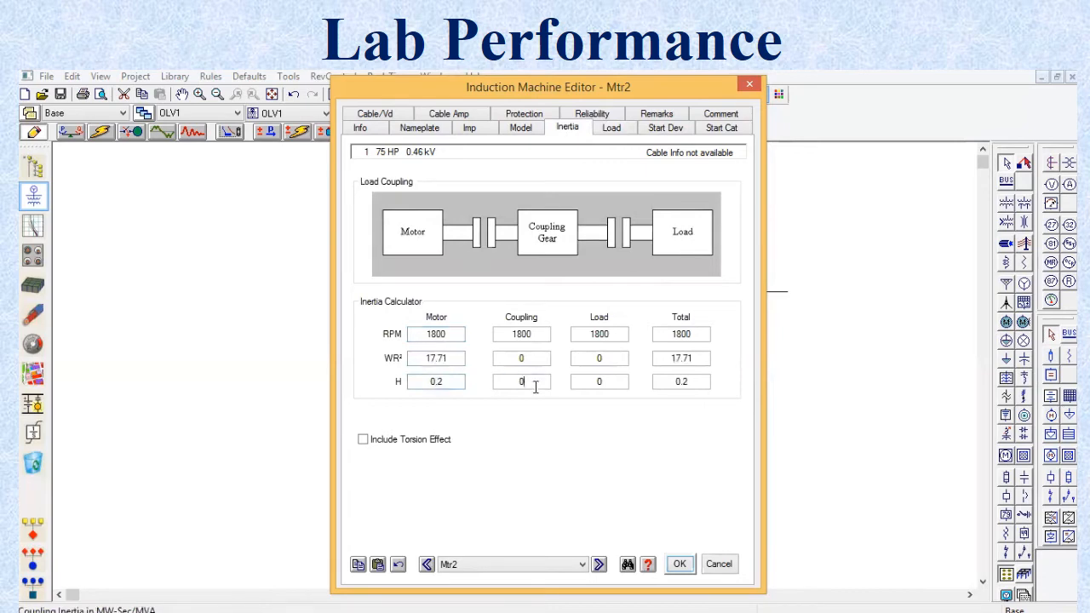
type(".1")
left_click(606, 383)
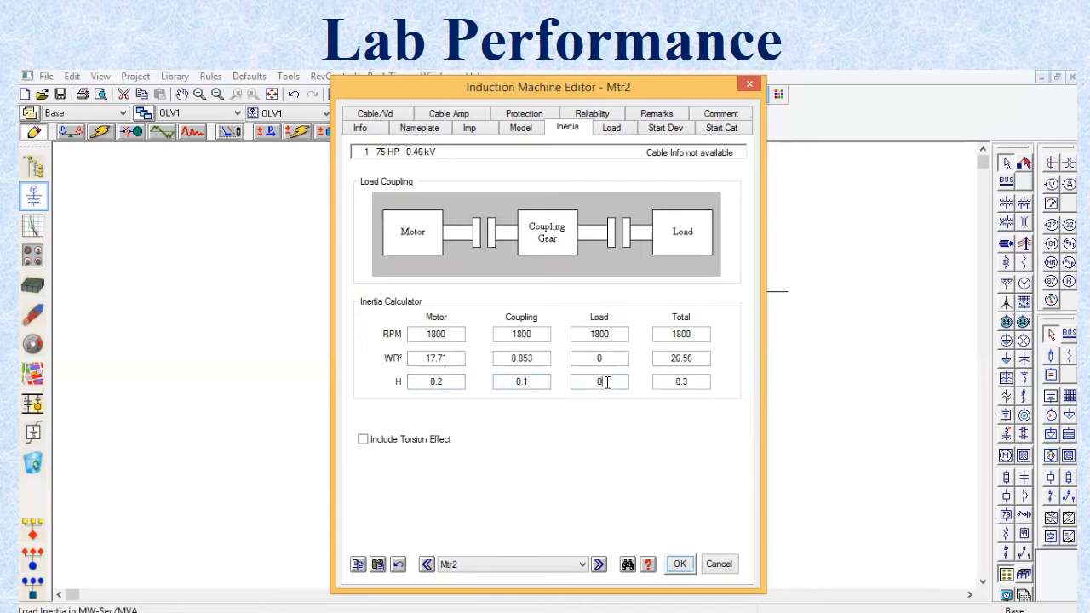
type(".5")
key("Tab")
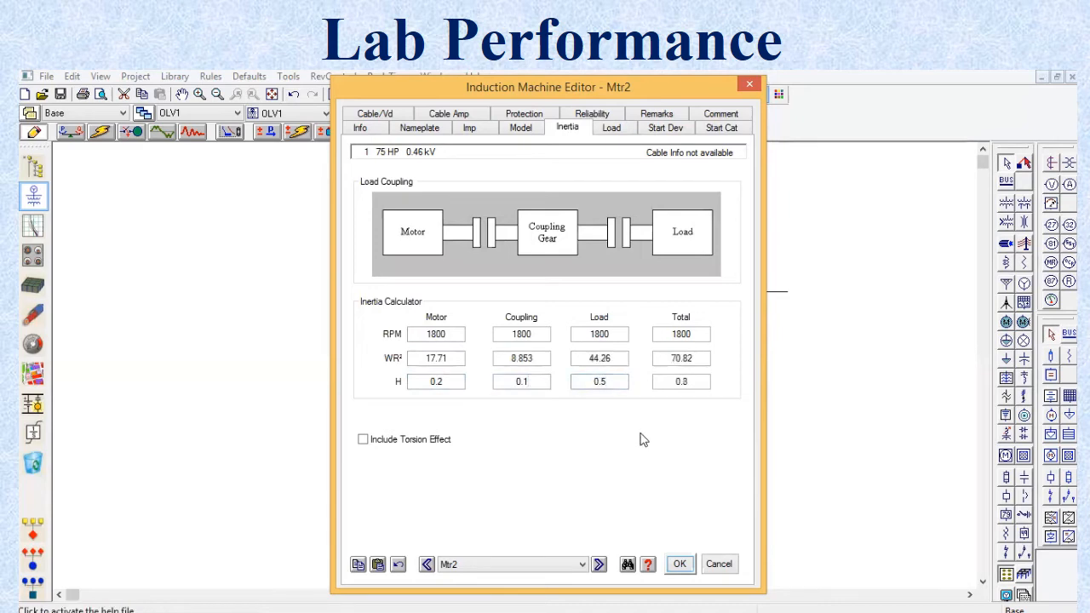
left_click(684, 564)
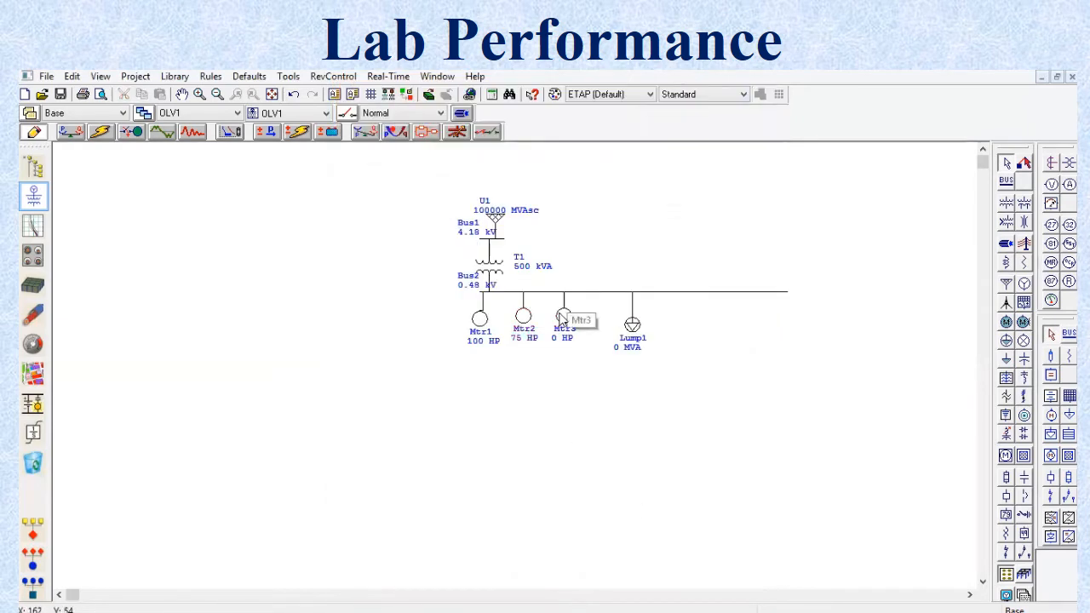
Step: Set the nameplate rating of motor Mtr3 to 50 HP and use the NEC typical nameplate data
double_click(564, 317)
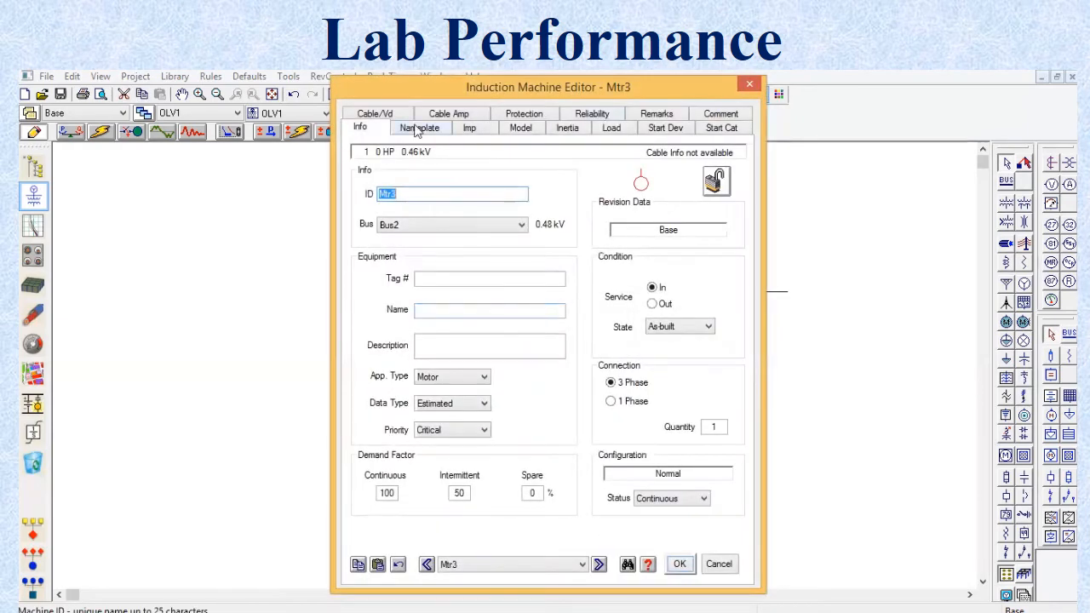
left_click(419, 127)
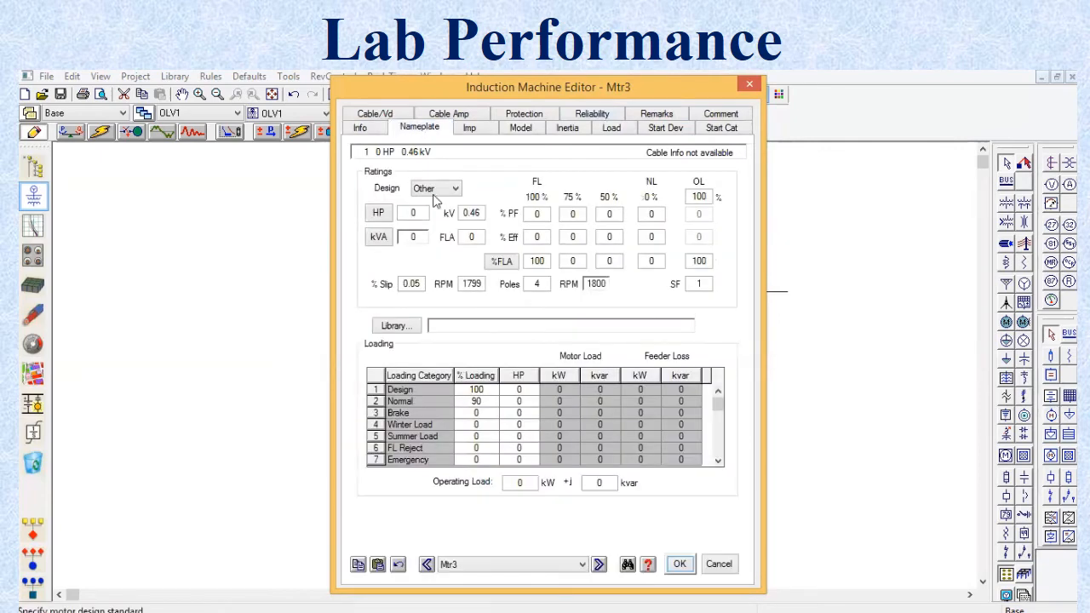
left_click(417, 213)
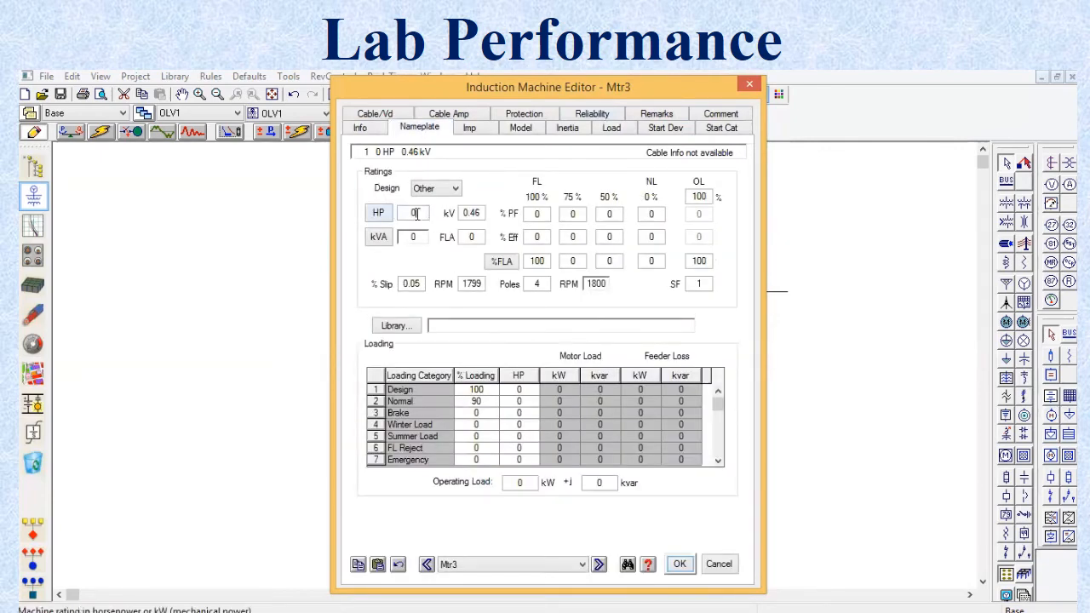
key("BackSpace")
type("50")
key("Tab")
left_click(464, 325)
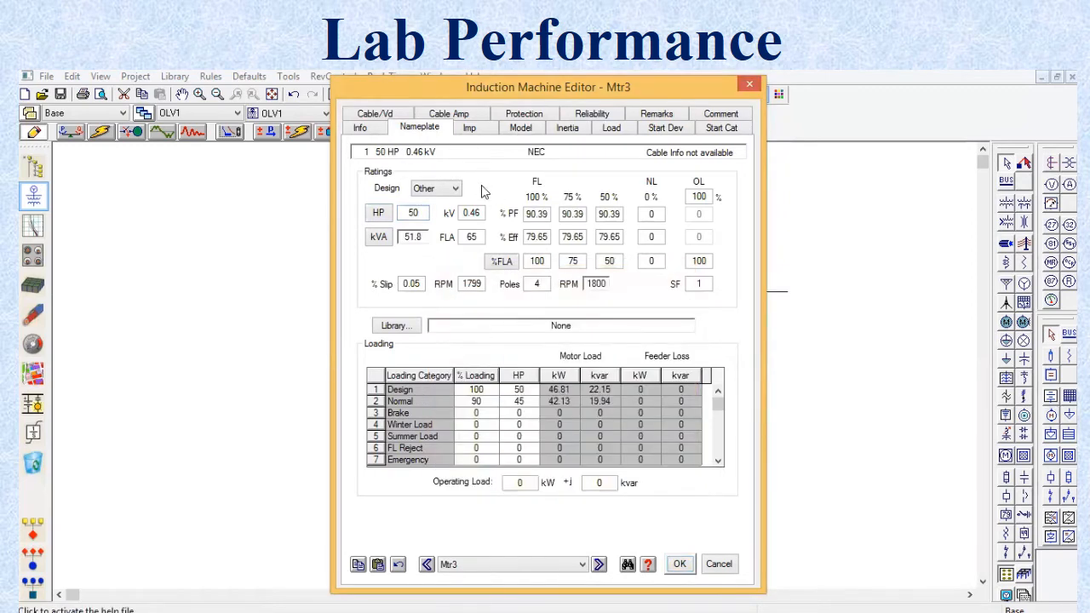
Step: Assign Mtr3 the Single2 CKT model MV500HP2P of design class HV-HS-HT and update the motor parameters from it
left_click(526, 129)
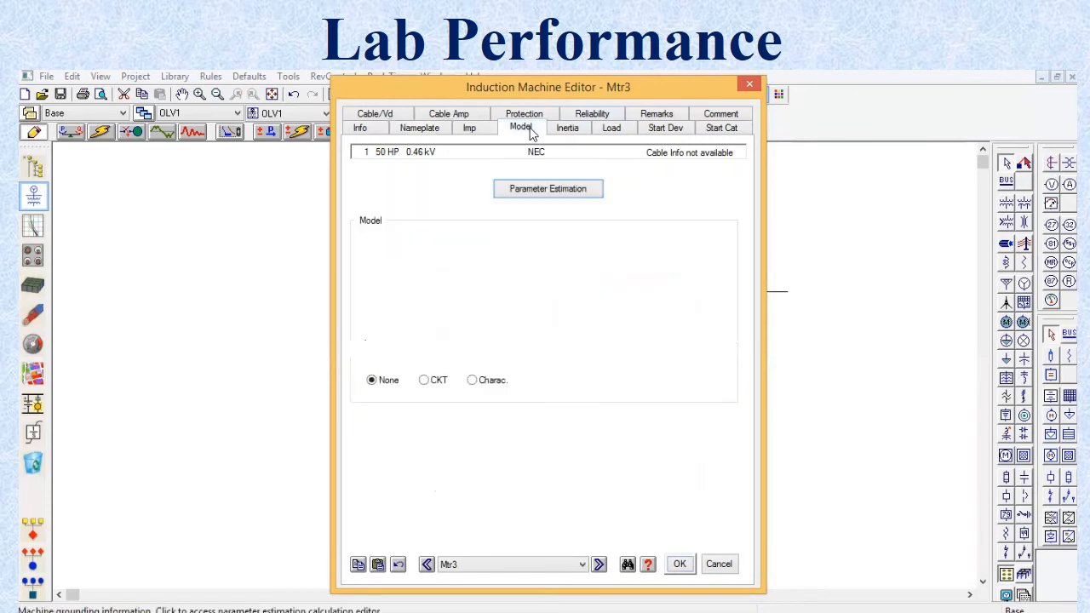
left_click(423, 380)
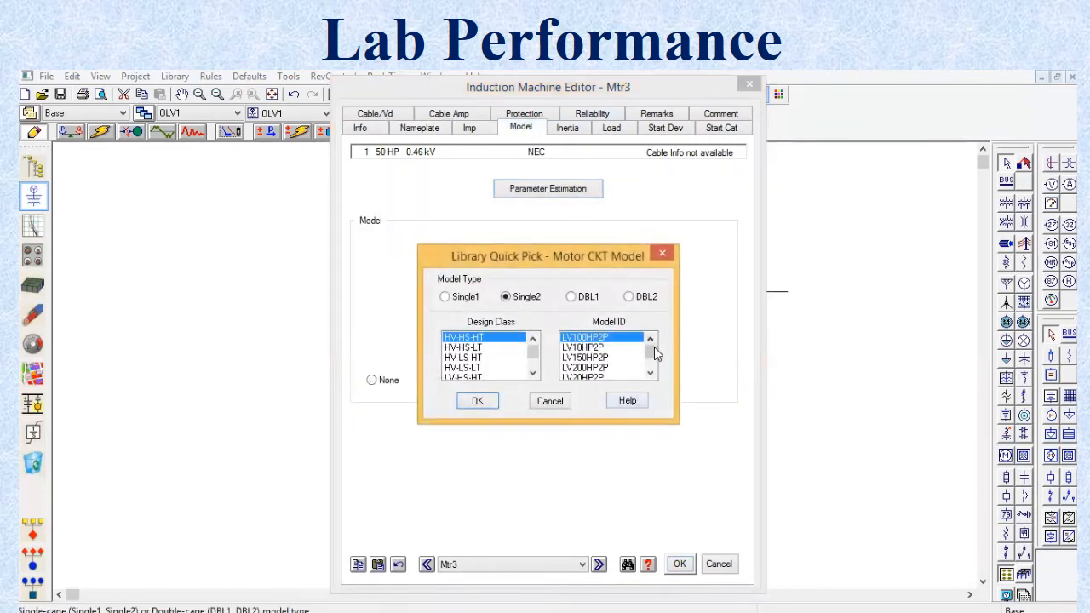
left_click_drag(653, 347, 653, 387)
left_click(618, 360)
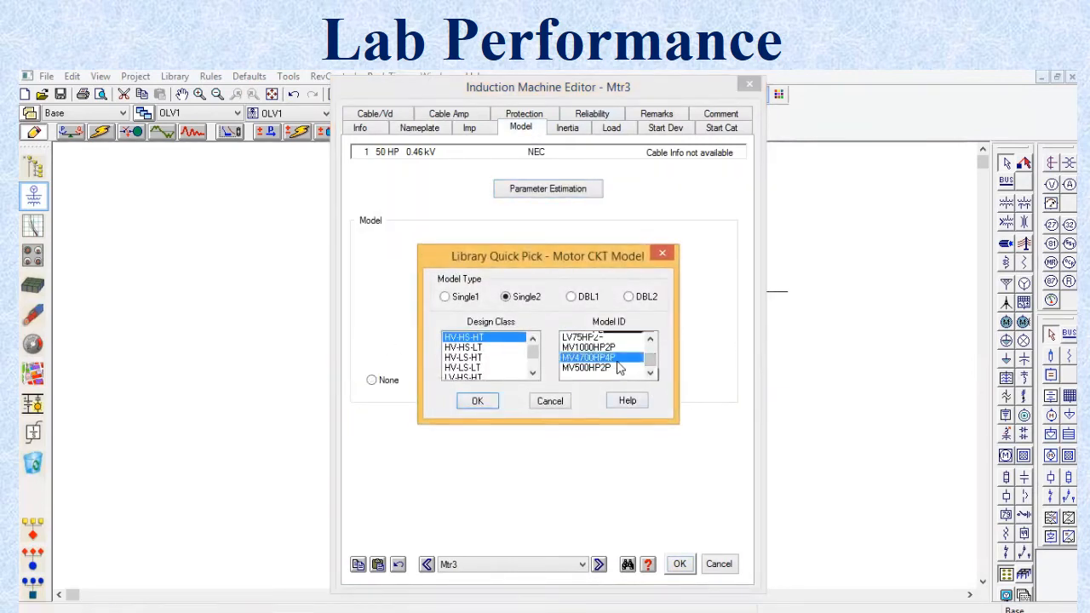
left_click(615, 368)
left_click(498, 404)
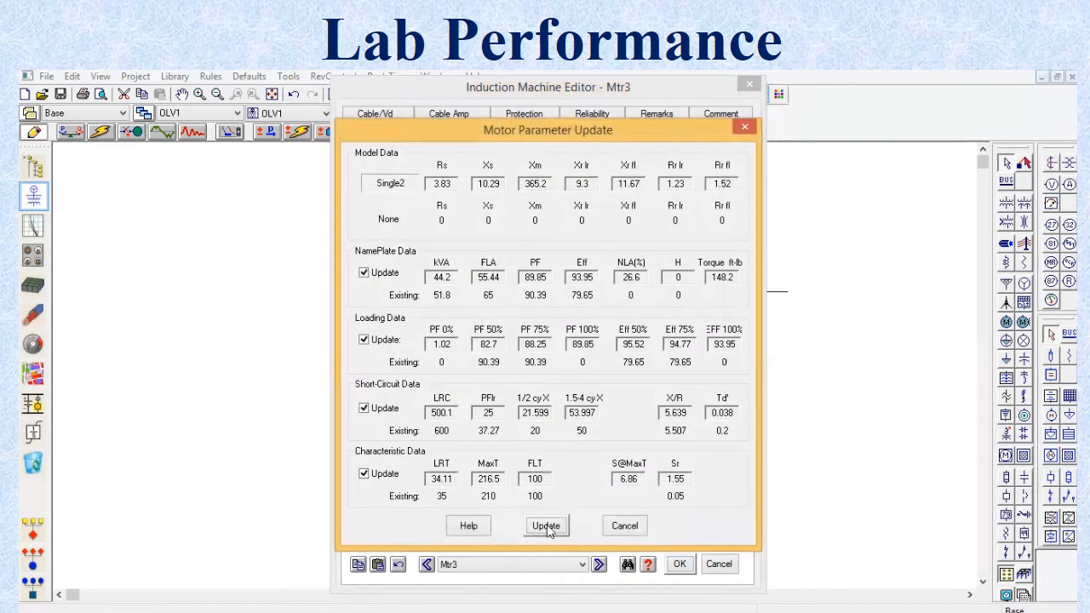
left_click(546, 526)
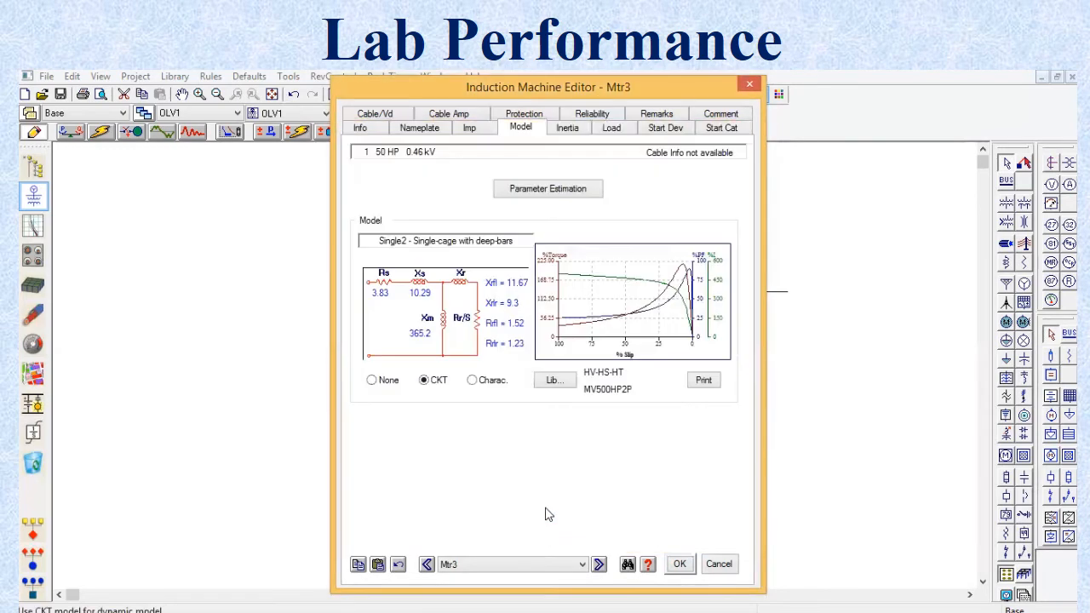
Step: Assign the polynomial load torque model FAN to Mtr3
left_click(610, 132)
left_click(450, 356)
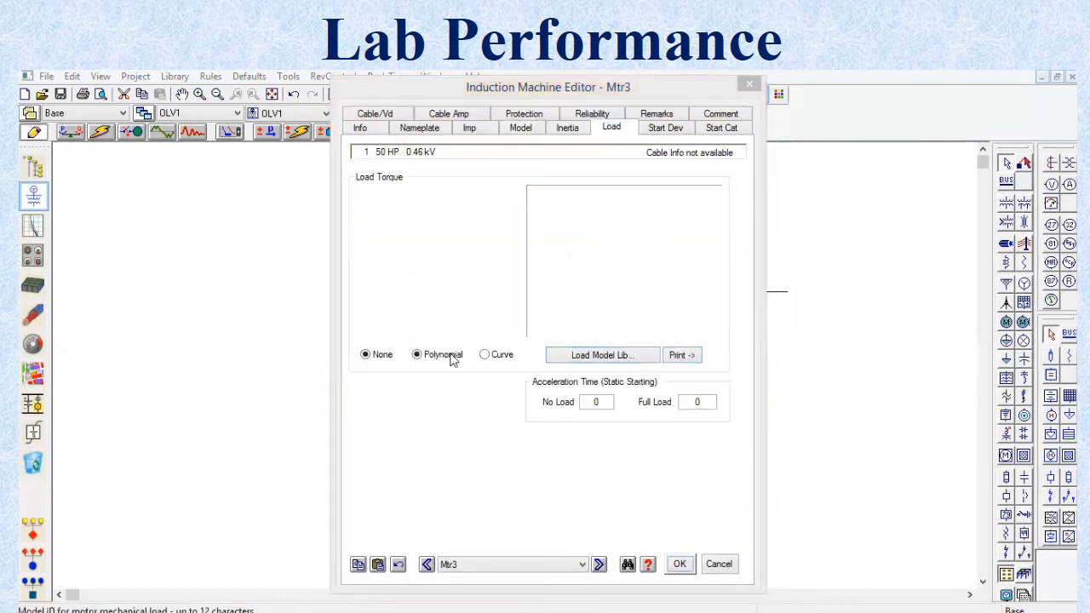
left_click(632, 230)
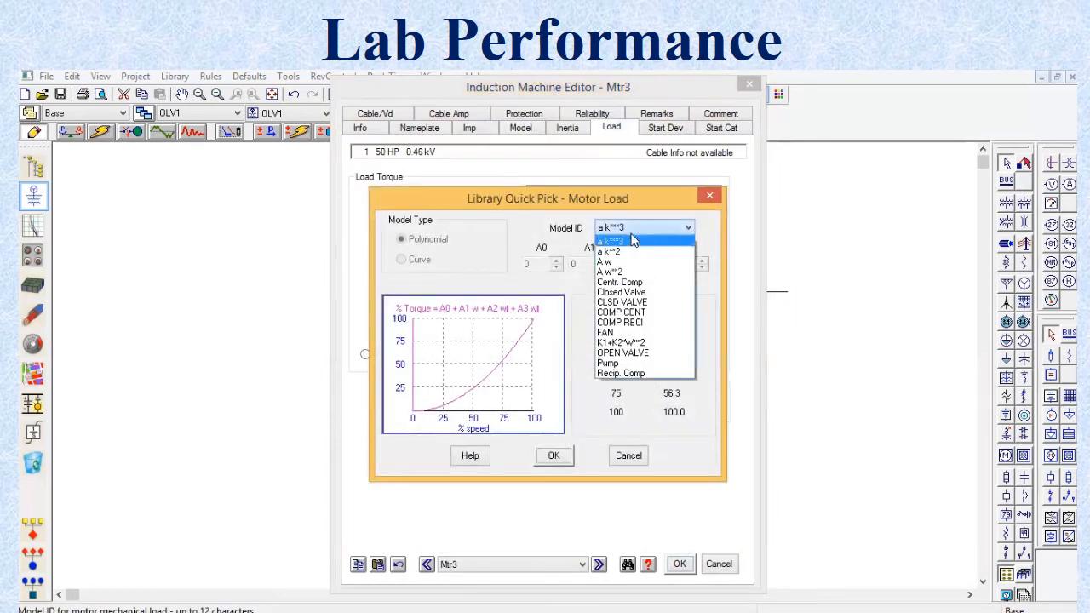
left_click(630, 332)
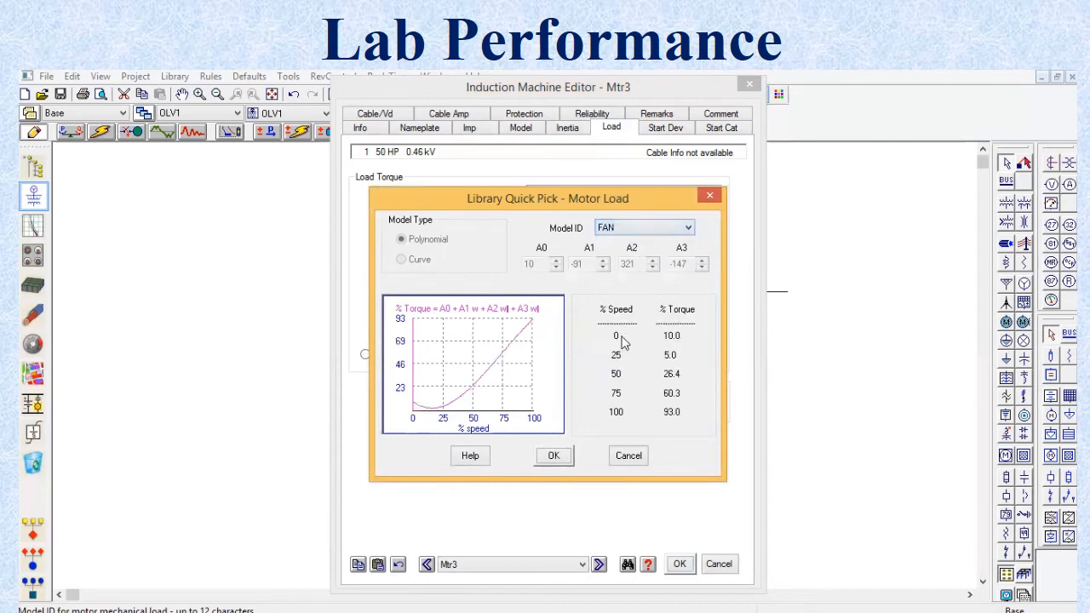
left_click(554, 457)
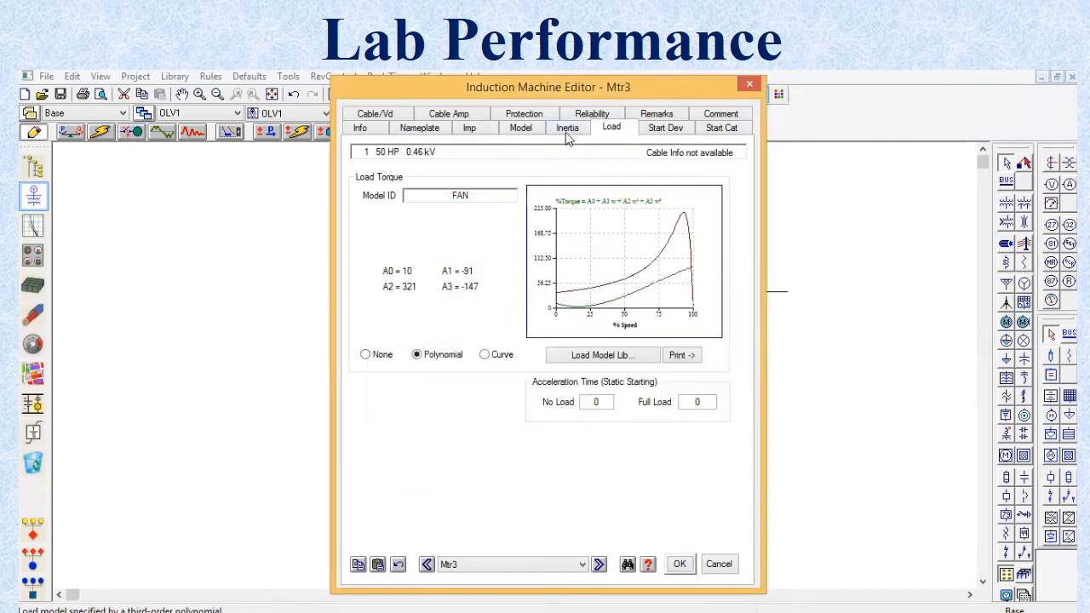
Step: Set Mtr3's inertia constants H to 0.2 for the motor, 0.1 for the coupling and 0.5 for the load, and accept the changes
left_click(566, 132)
left_click(457, 385)
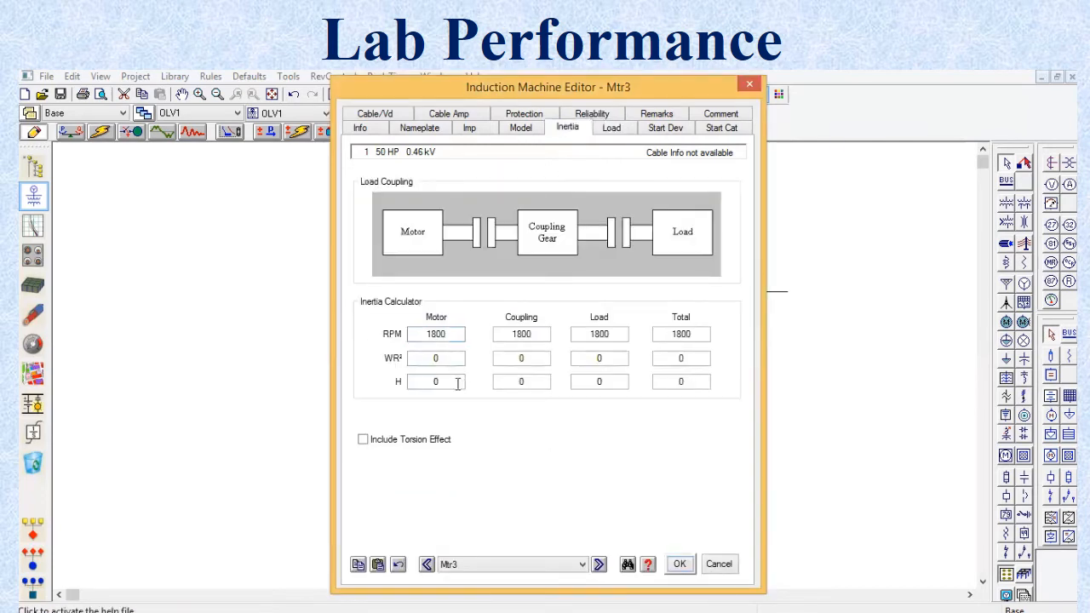
left_click(457, 385)
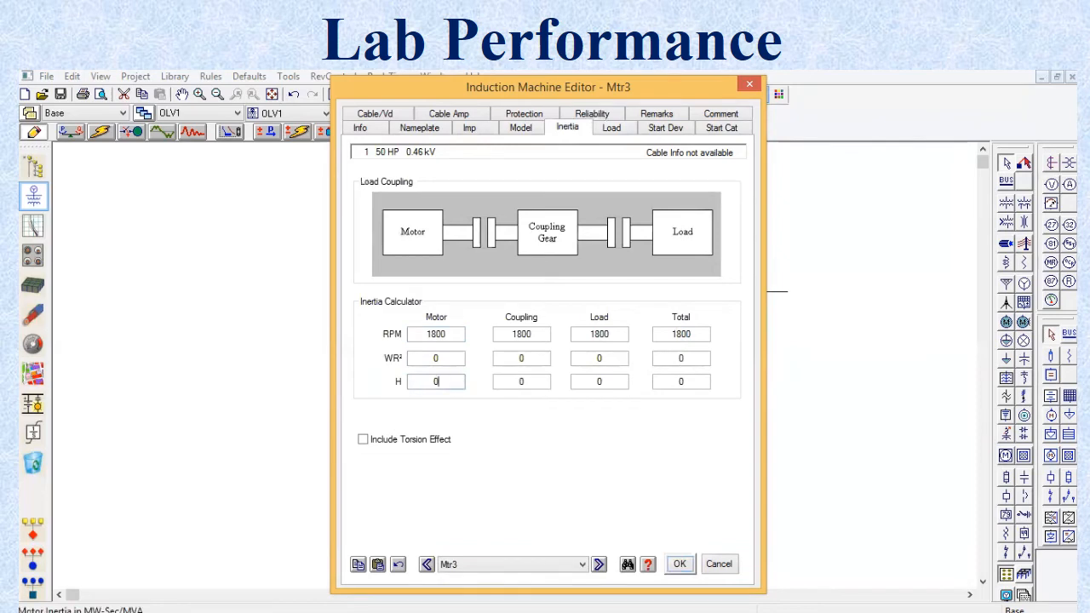
type(".2")
left_click(546, 381)
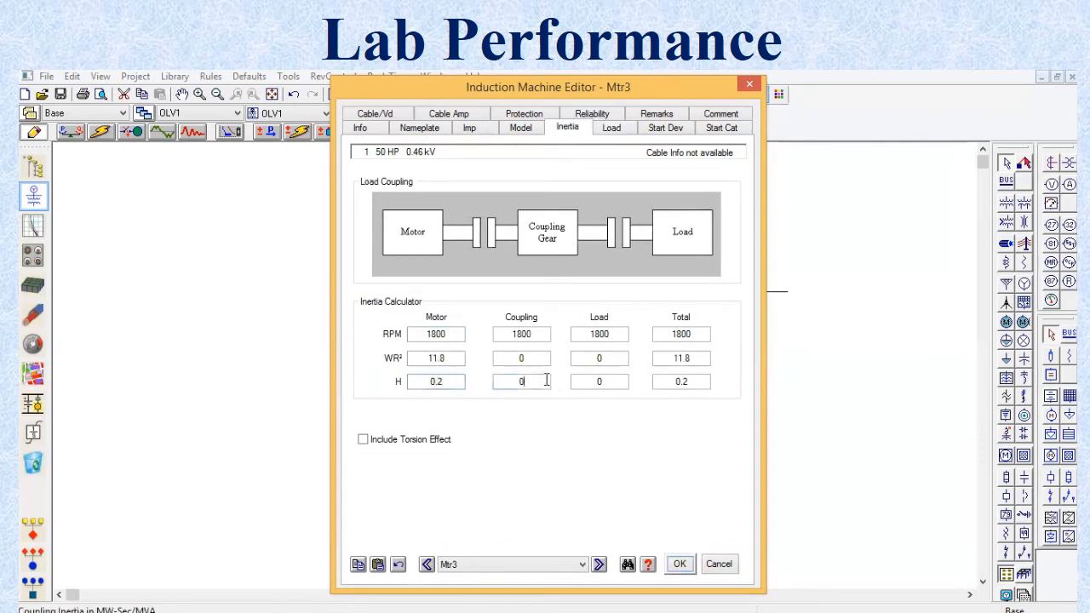
type(".1")
left_click(609, 432)
left_click(622, 382)
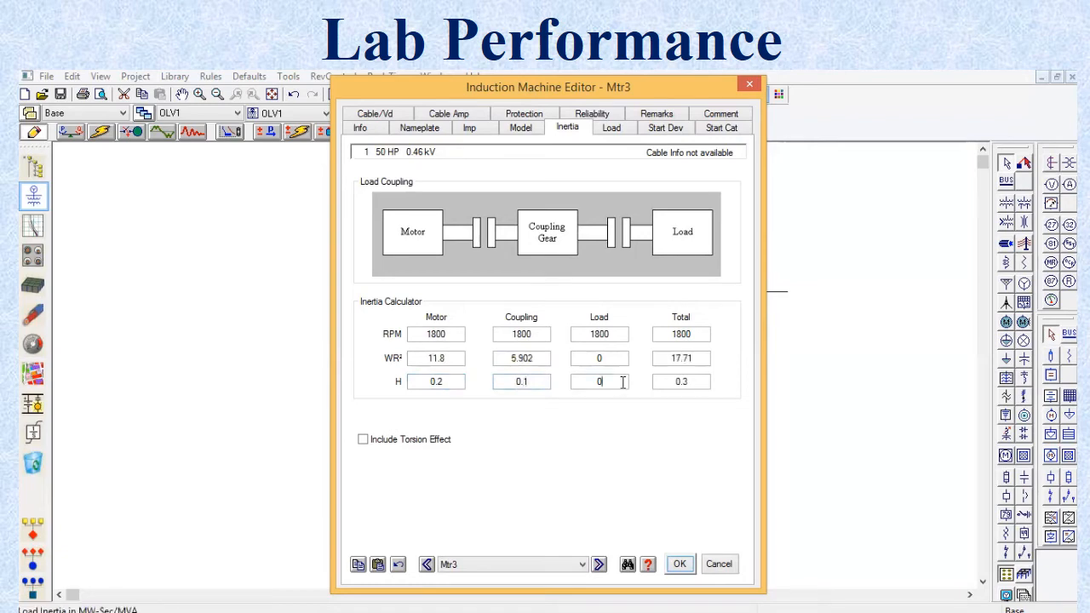
type(".5")
left_click(696, 383)
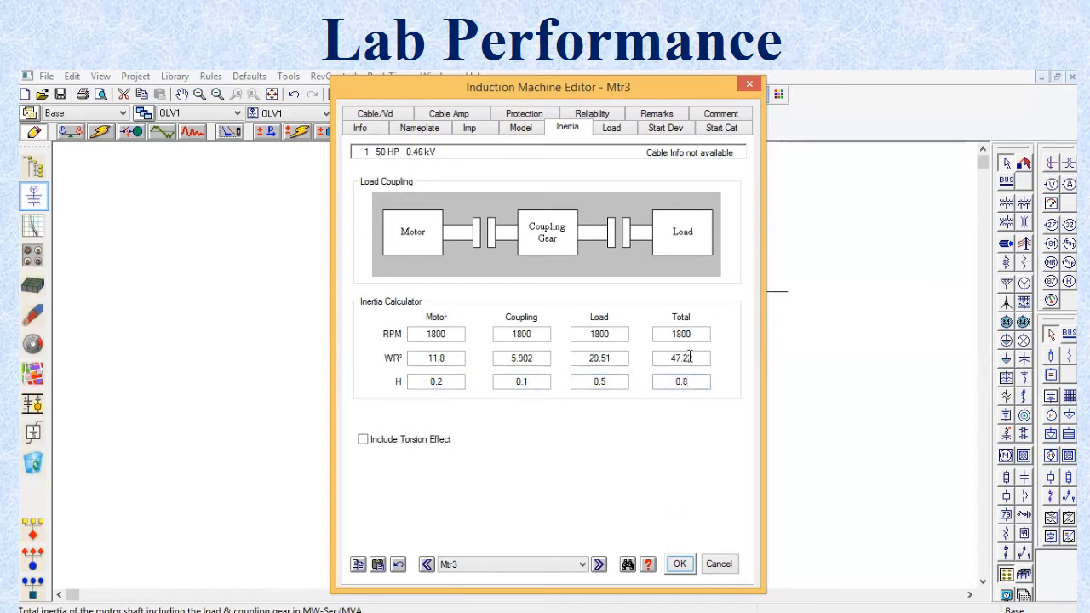
left_click(679, 564)
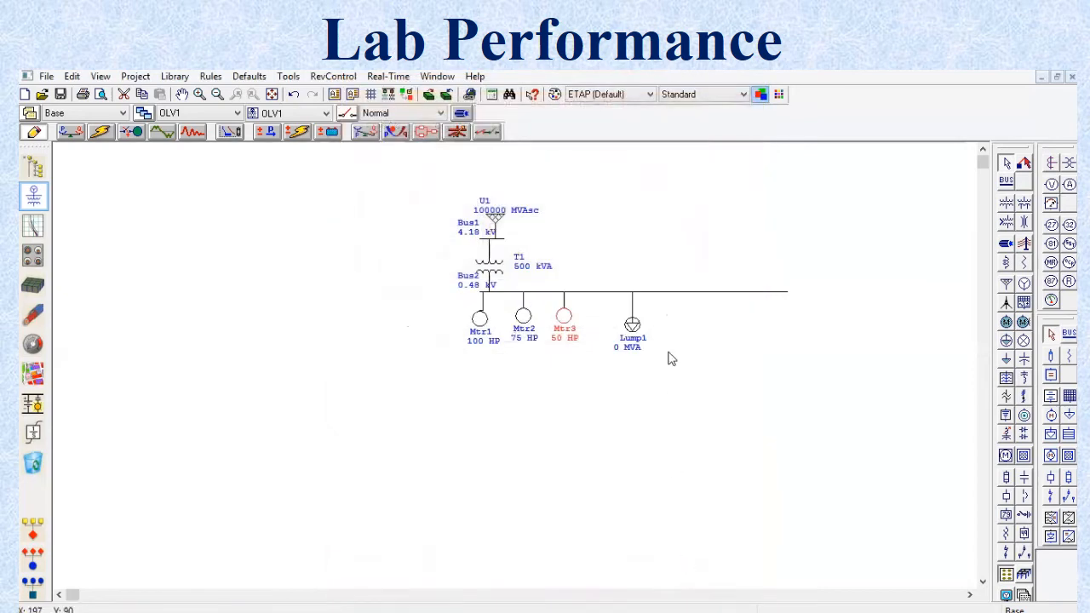
Step: Switch the nameplate rating of lumped load Lump1 to kVA units and set it to 25 kVA
double_click(633, 326)
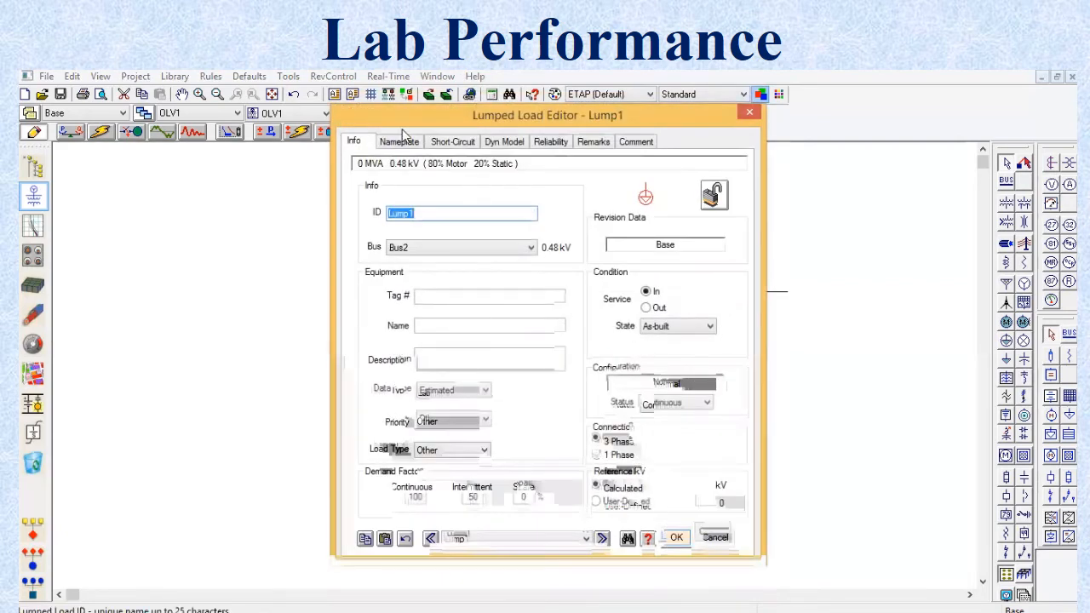
left_click(403, 141)
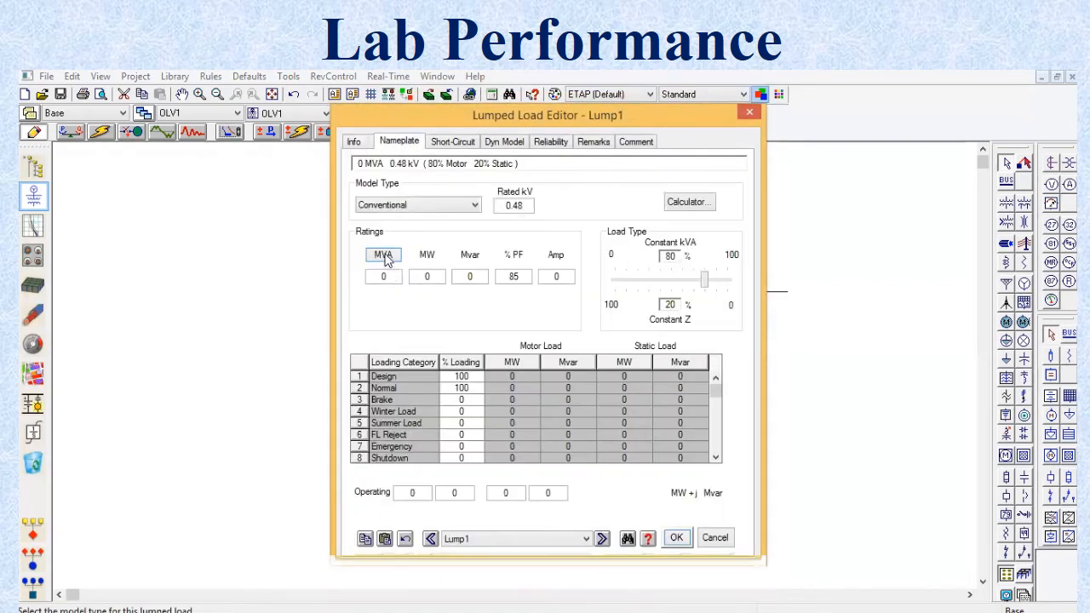
left_click(383, 256)
left_click(385, 278)
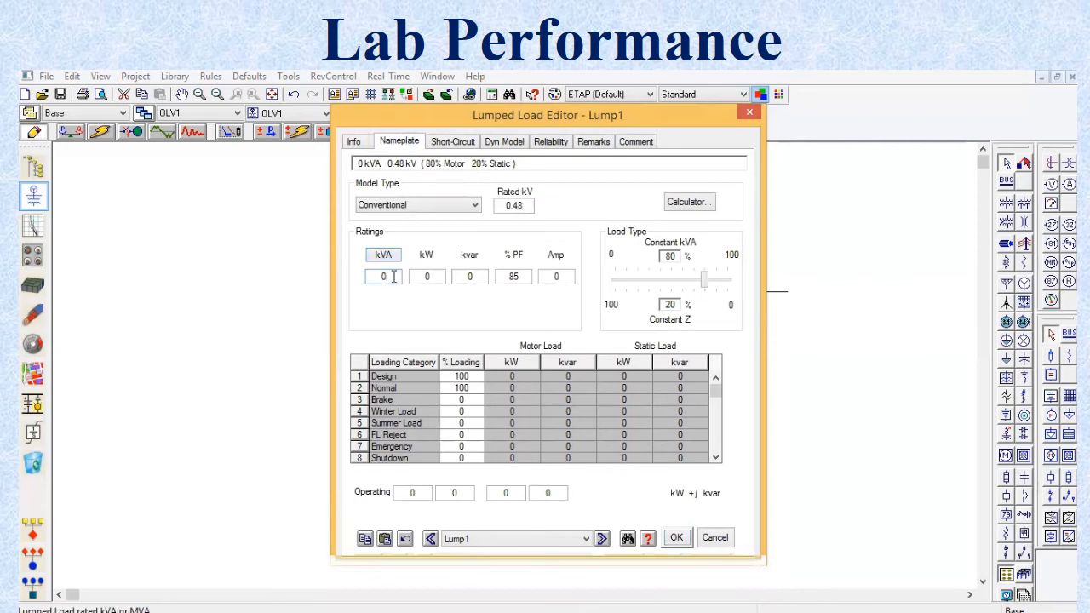
key("BackSpace")
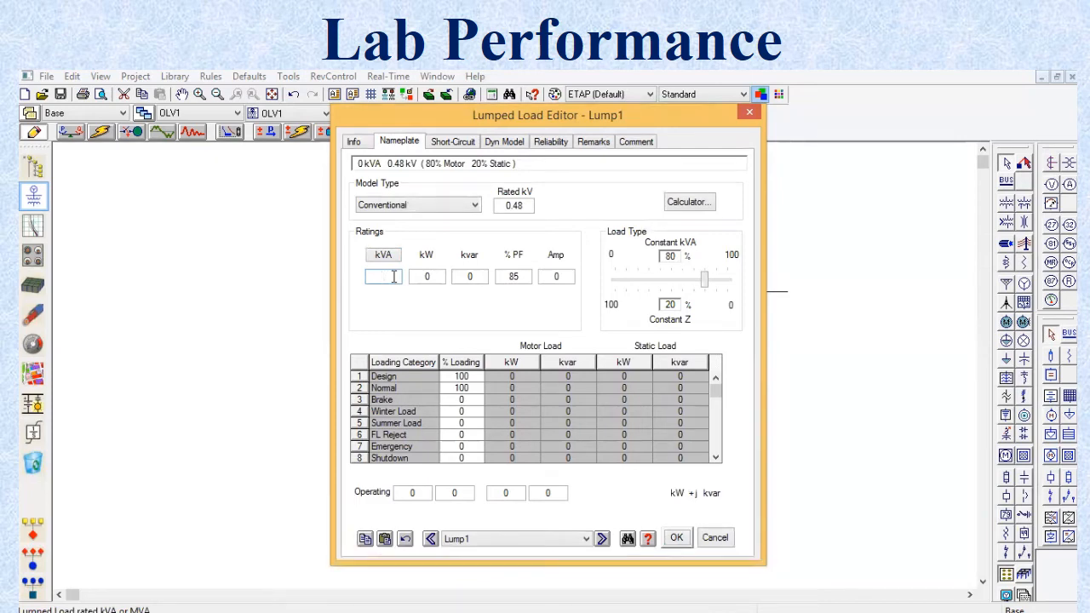
type("25")
left_click(450, 328)
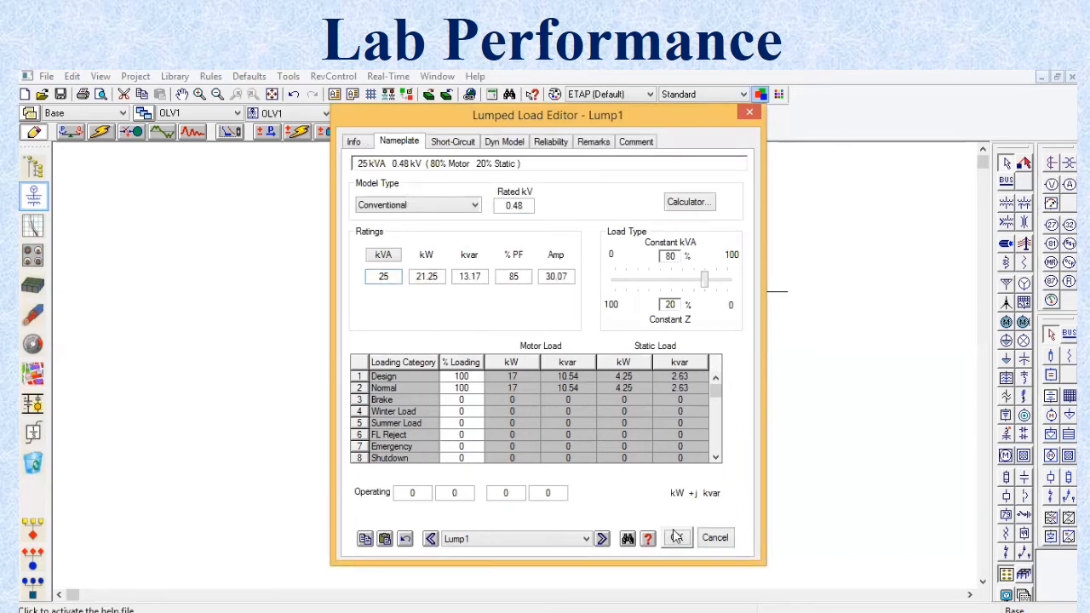
Step: Accept the Lump1 load ratings and switch the one-line diagram to Motor Acceleration Analysis mode
left_click(675, 536)
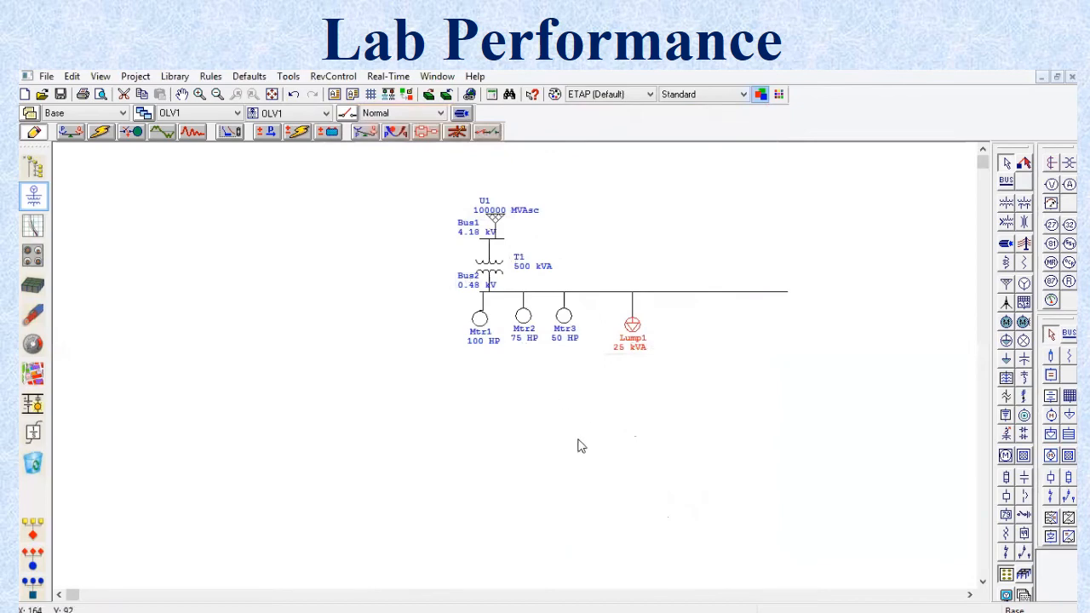
left_click(395, 313)
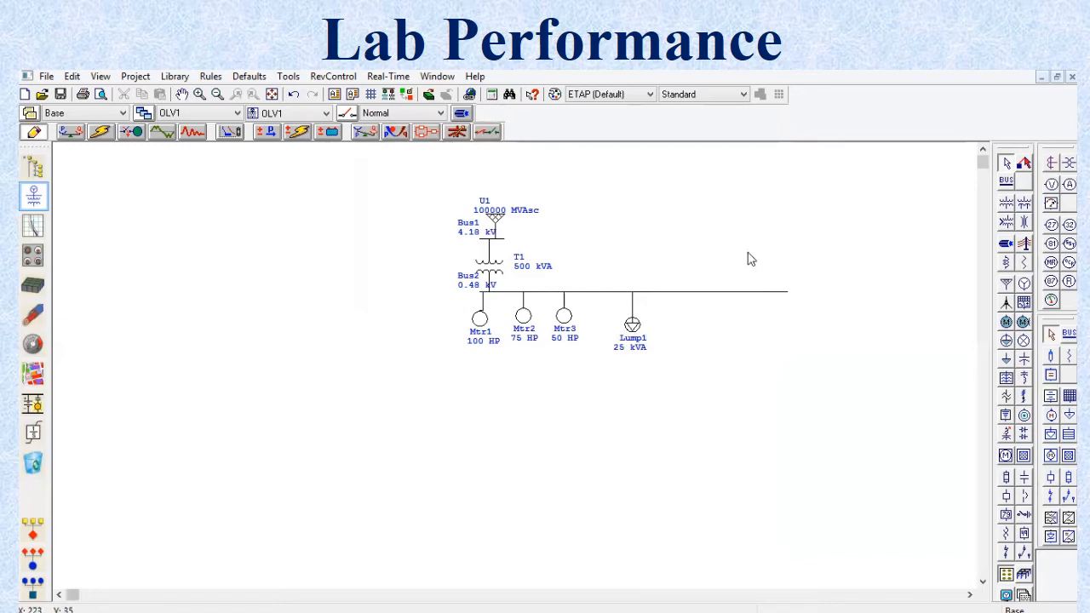
left_click(137, 134)
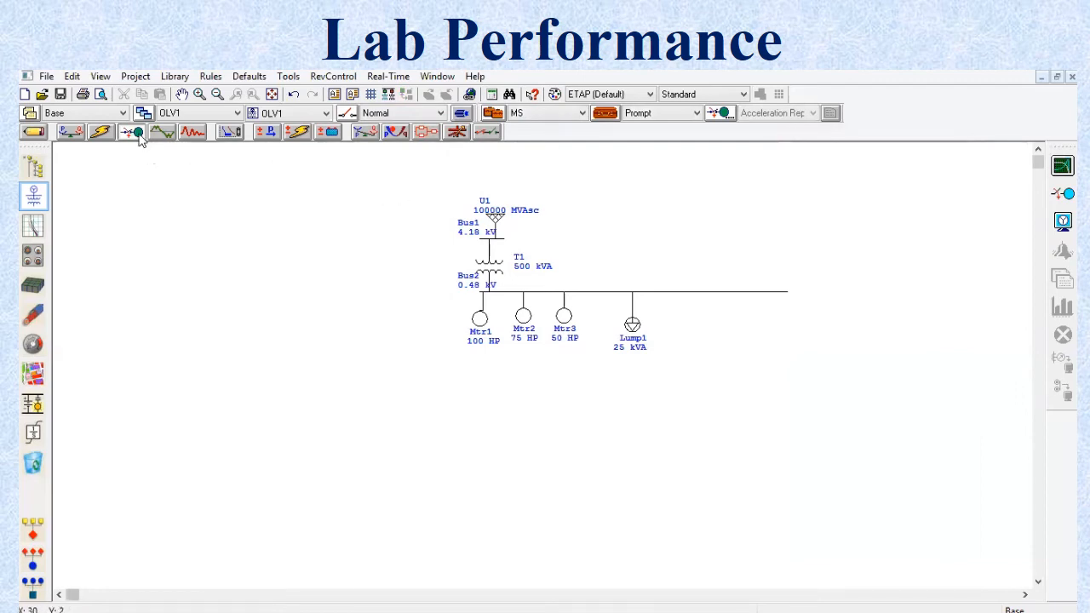
Step: Add an active event e1 at time 1 to the motor starting study case MS
left_click(611, 118)
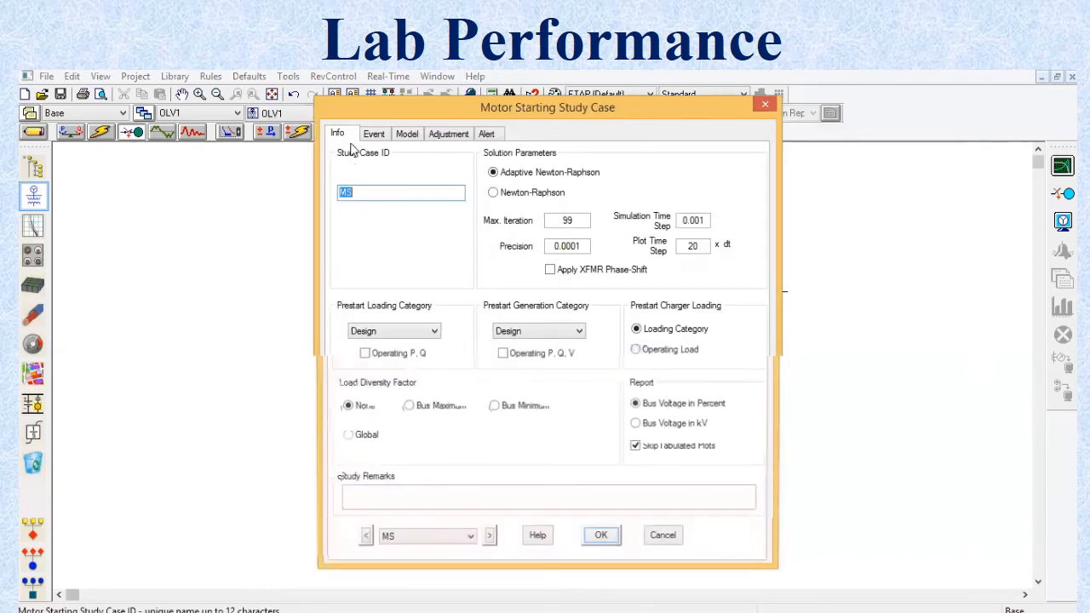
left_click(374, 135)
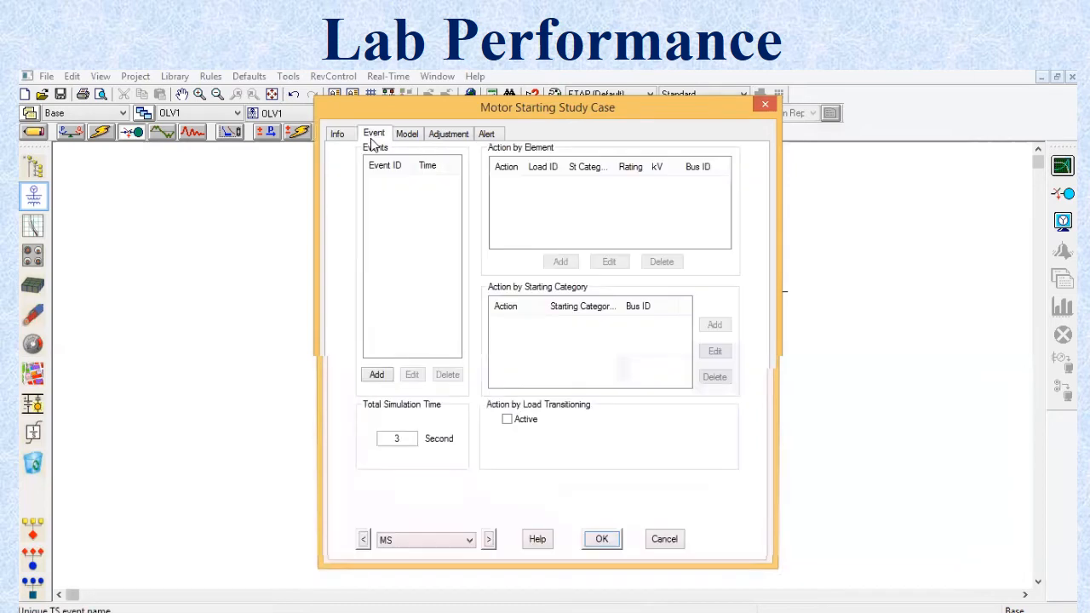
left_click(386, 377)
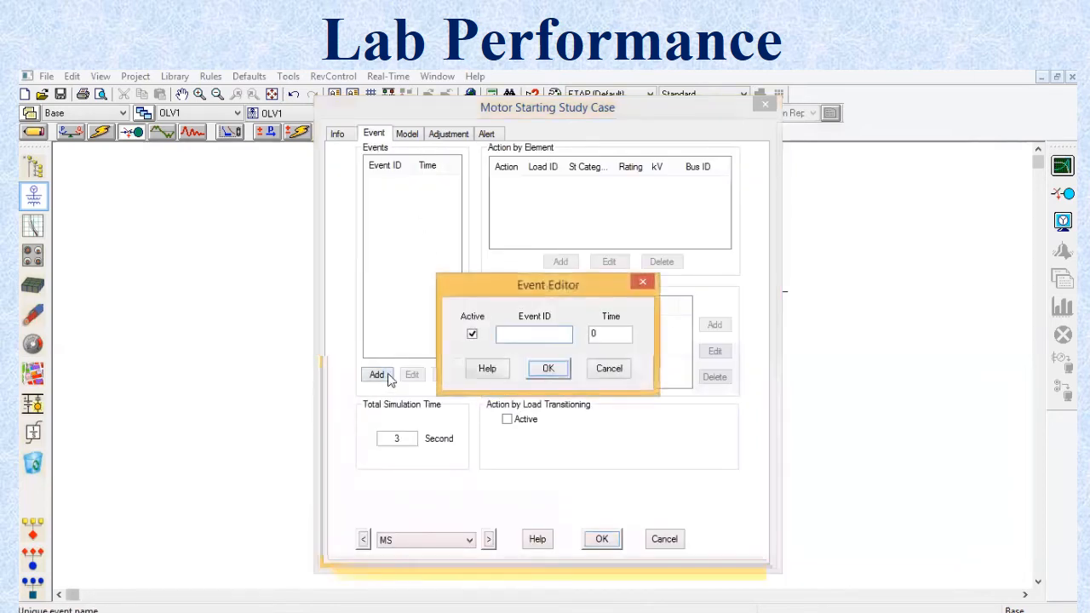
type("e1")
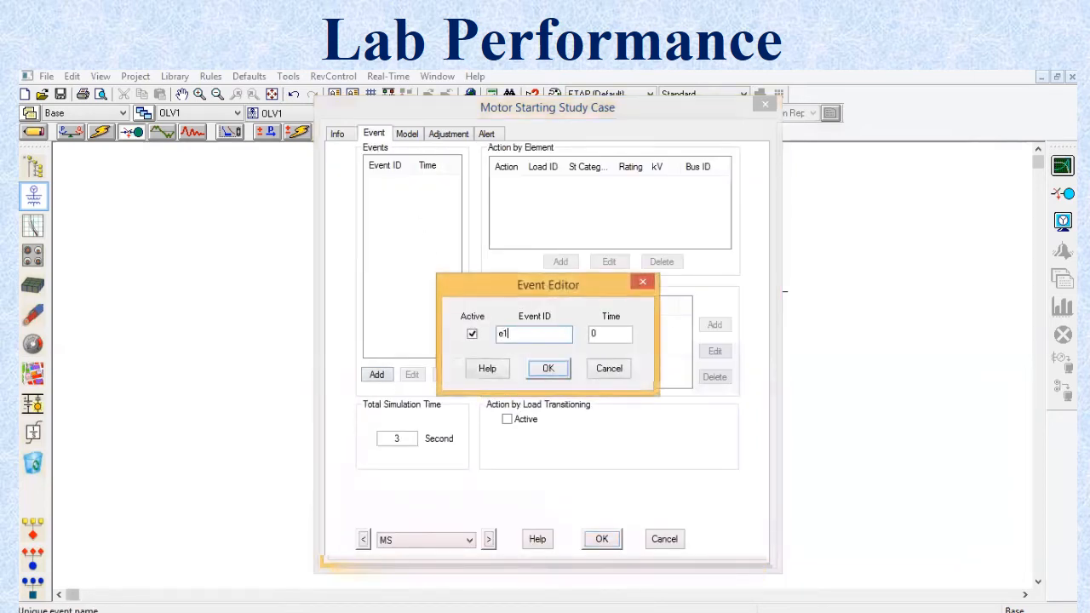
left_click(608, 335)
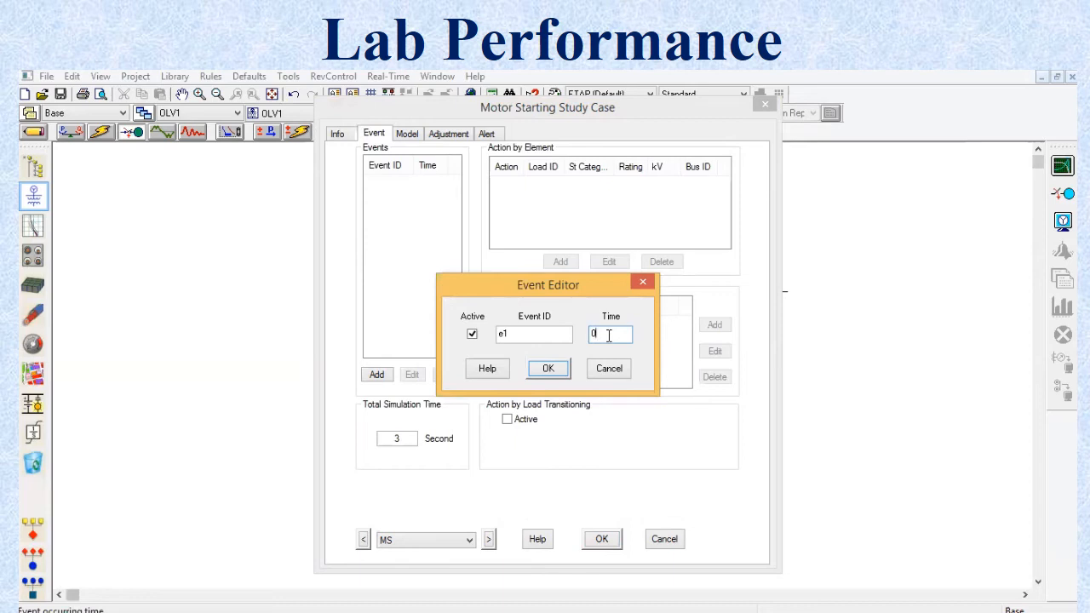
left_click(608, 335)
key("BackSpace")
type("3")
key("BackSpace")
type("1")
left_click(549, 371)
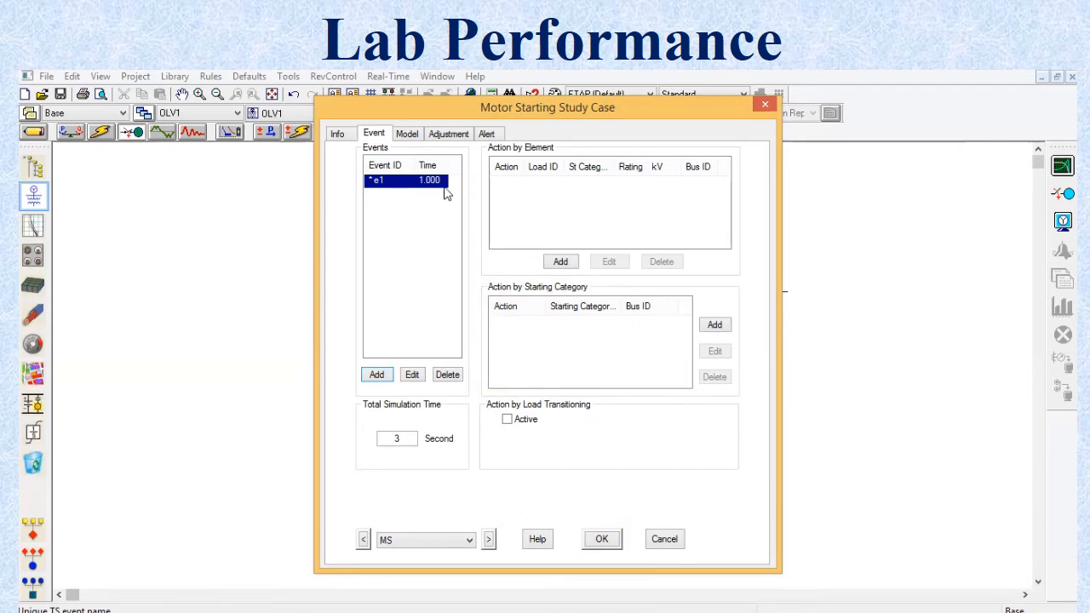
Step: Add an action to event e1 that starts motor Mtr1 in the Normal starting category, and accept the study case
left_click(560, 262)
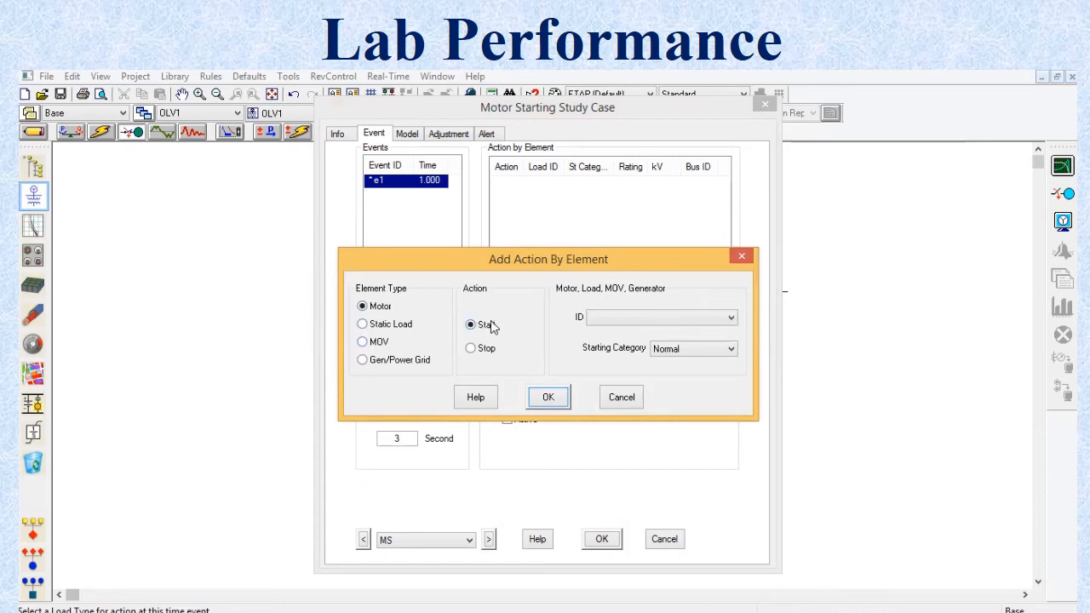
left_click(608, 320)
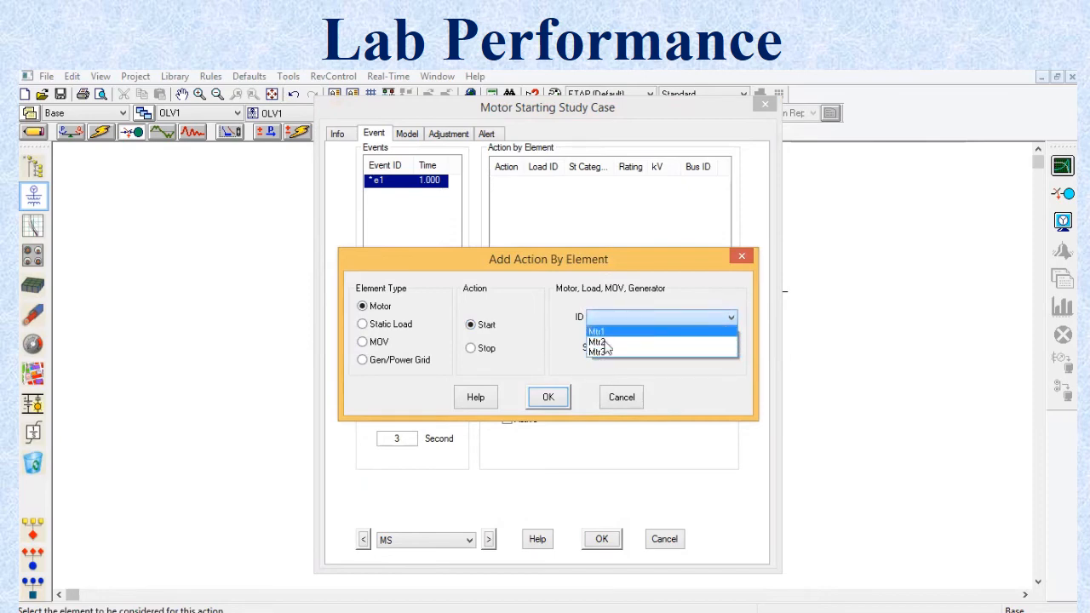
left_click(607, 335)
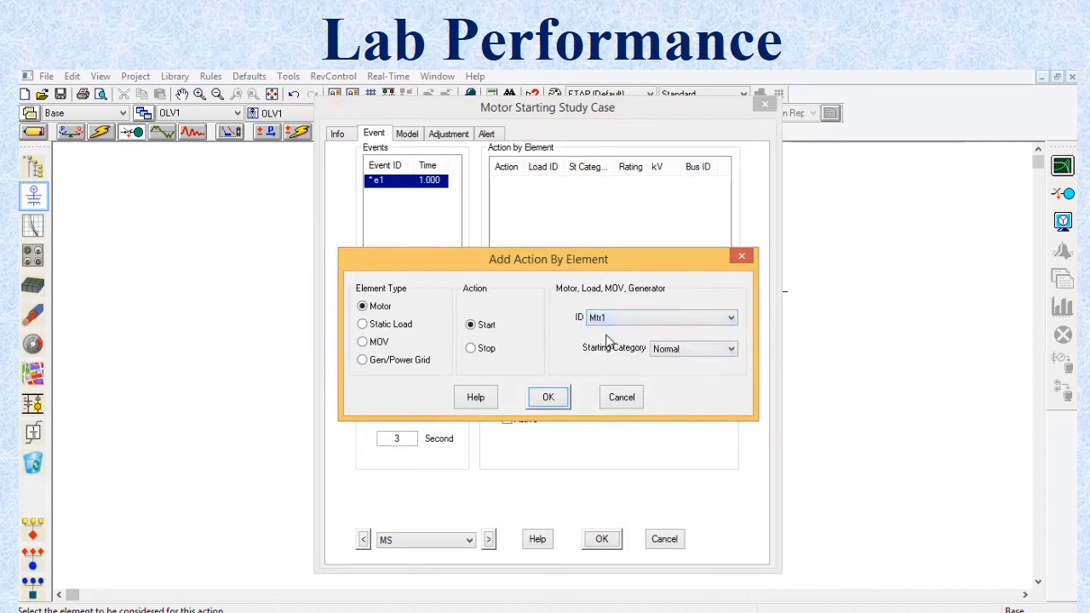
left_click(549, 397)
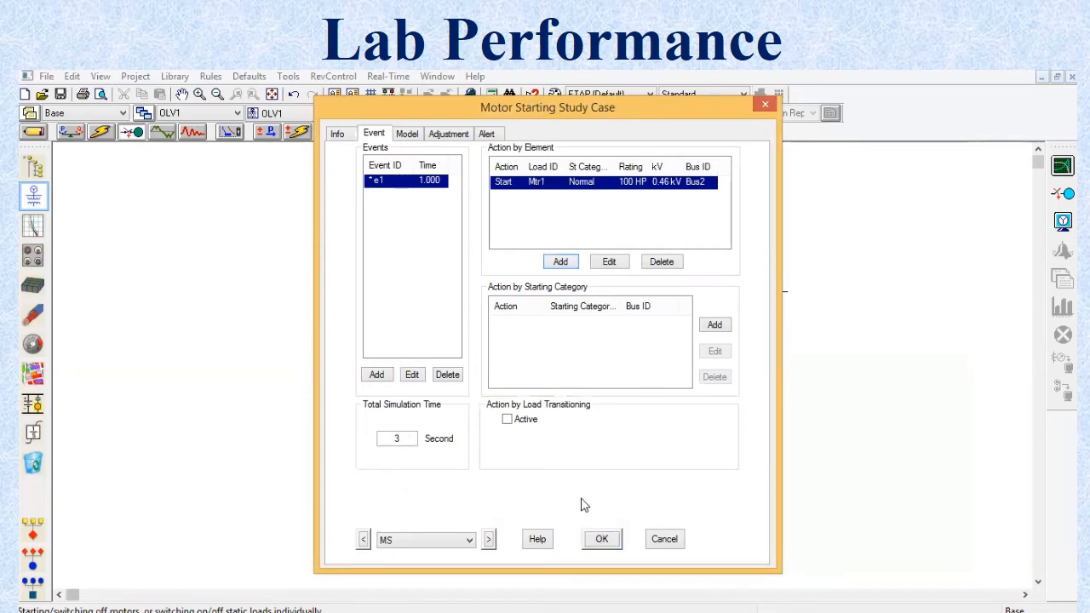
left_click(603, 538)
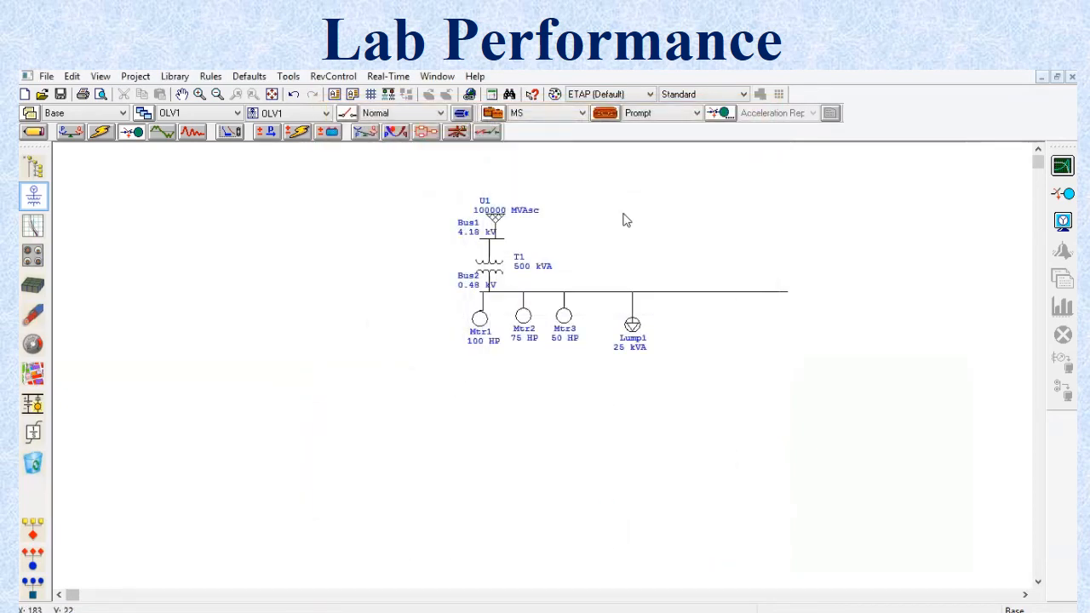
Step: Run Dynamic Motor Starting with the output name Untitled and show the one-line diagram results at time 1
left_click(1056, 179)
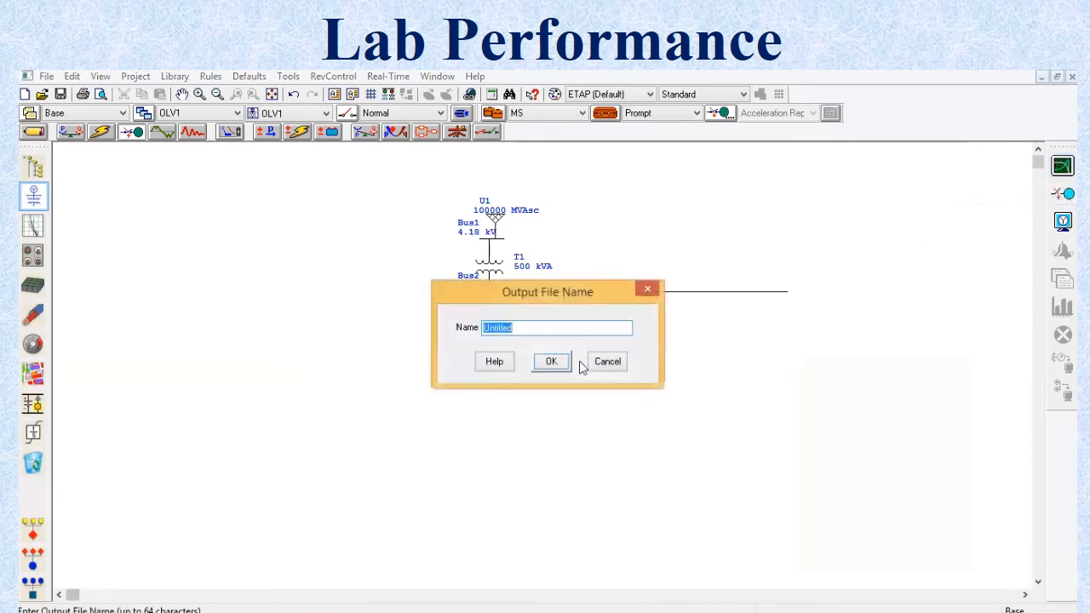
left_click(552, 361)
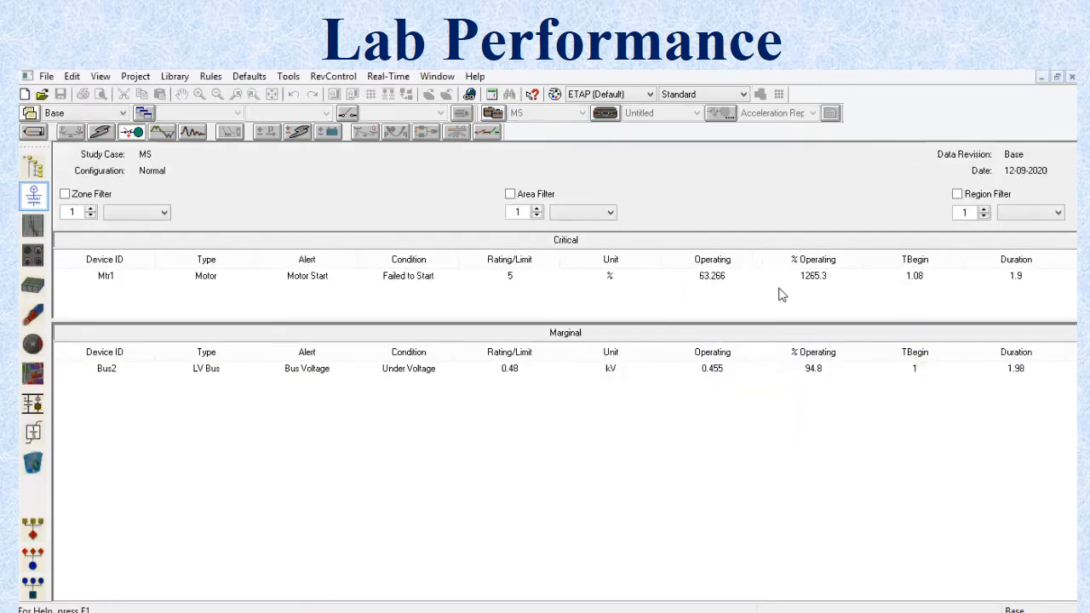
left_click(1042, 76)
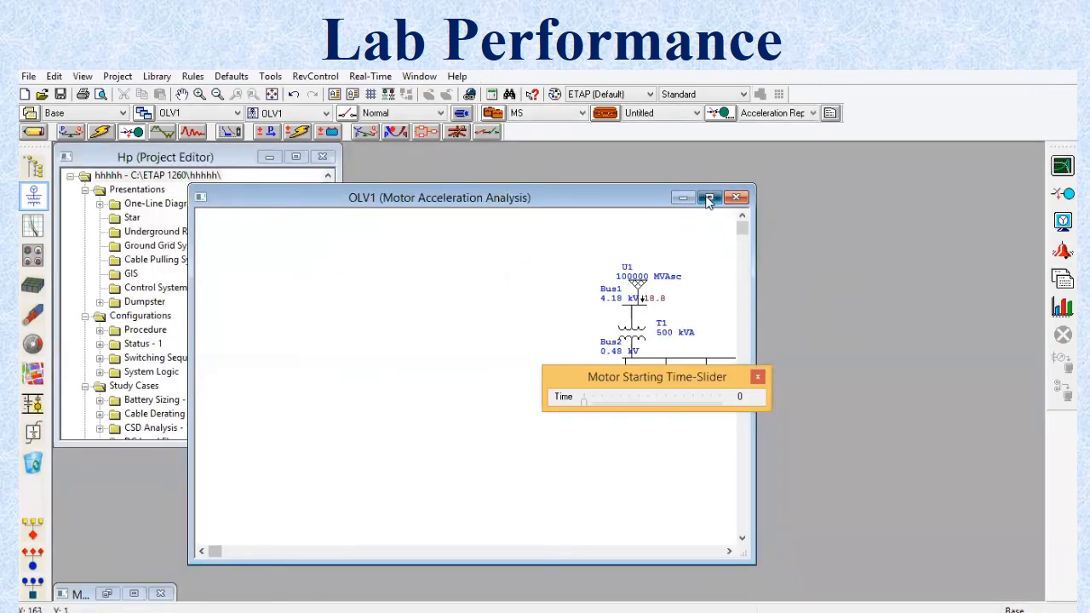
left_click(709, 197)
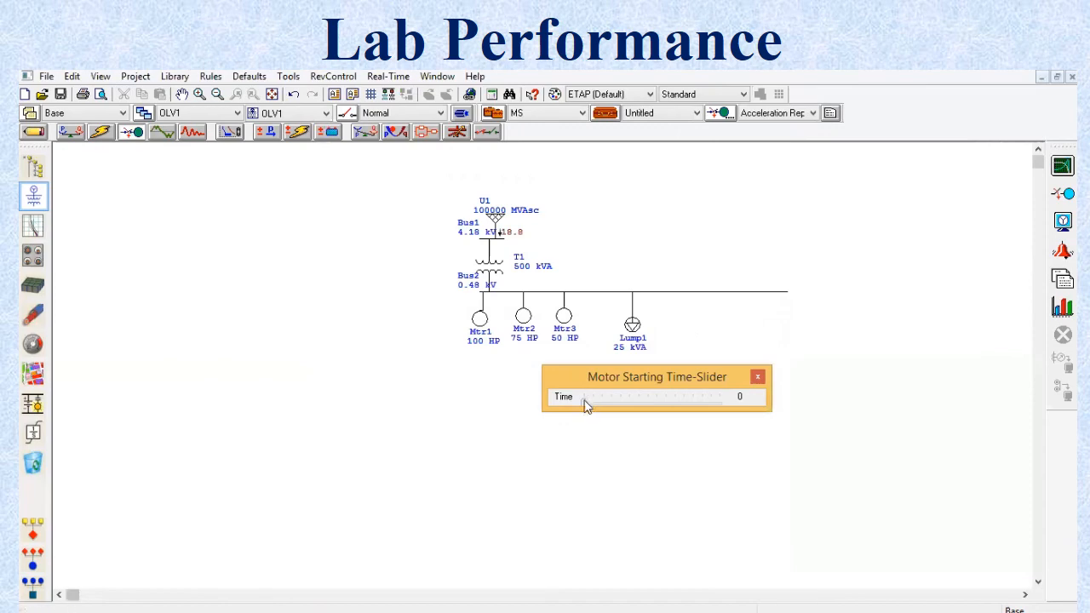
left_click_drag(584, 405, 630, 412)
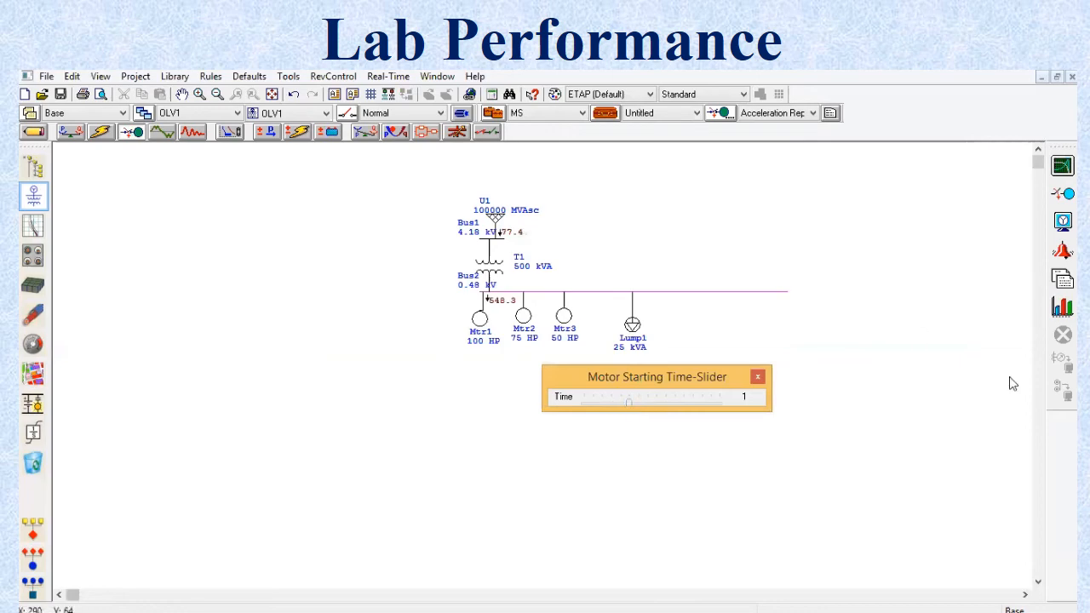
Step: Generate the motor starting plots for Mtr1 with all plot types included
left_click(1062, 307)
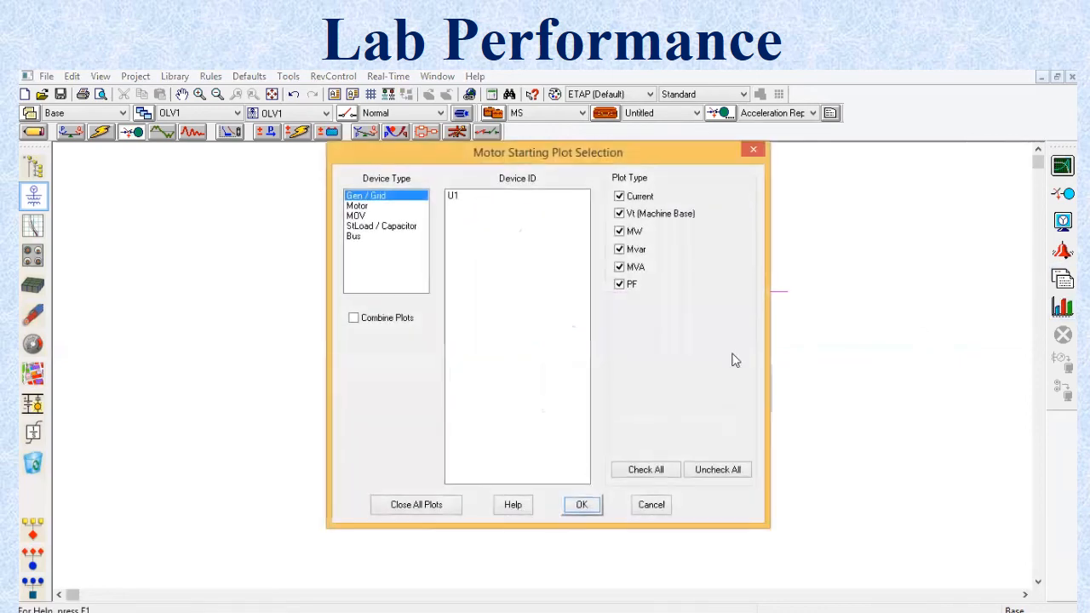
left_click(377, 207)
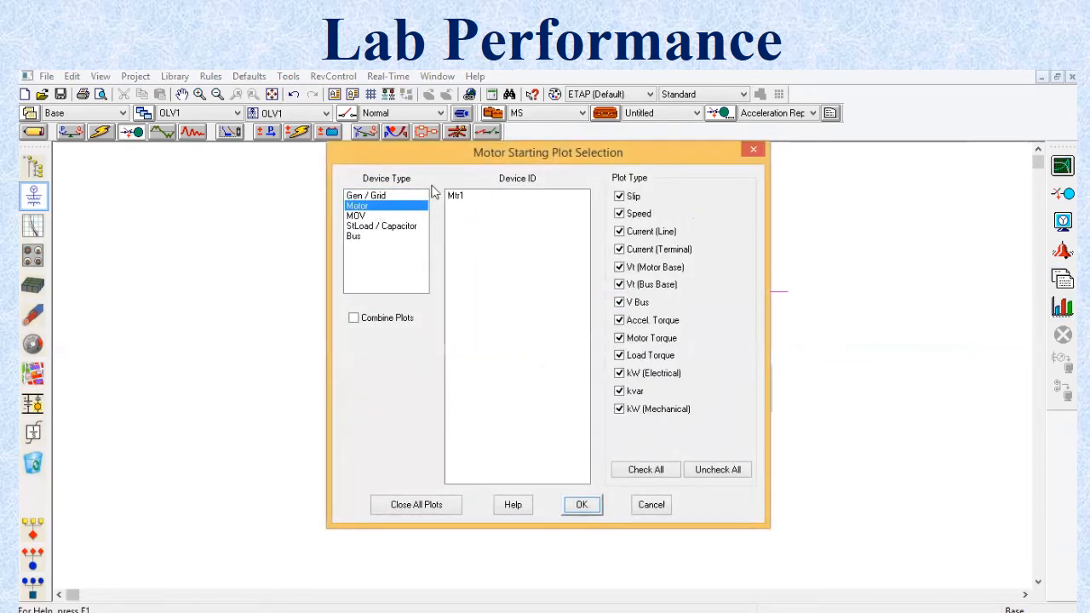
left_click(456, 197)
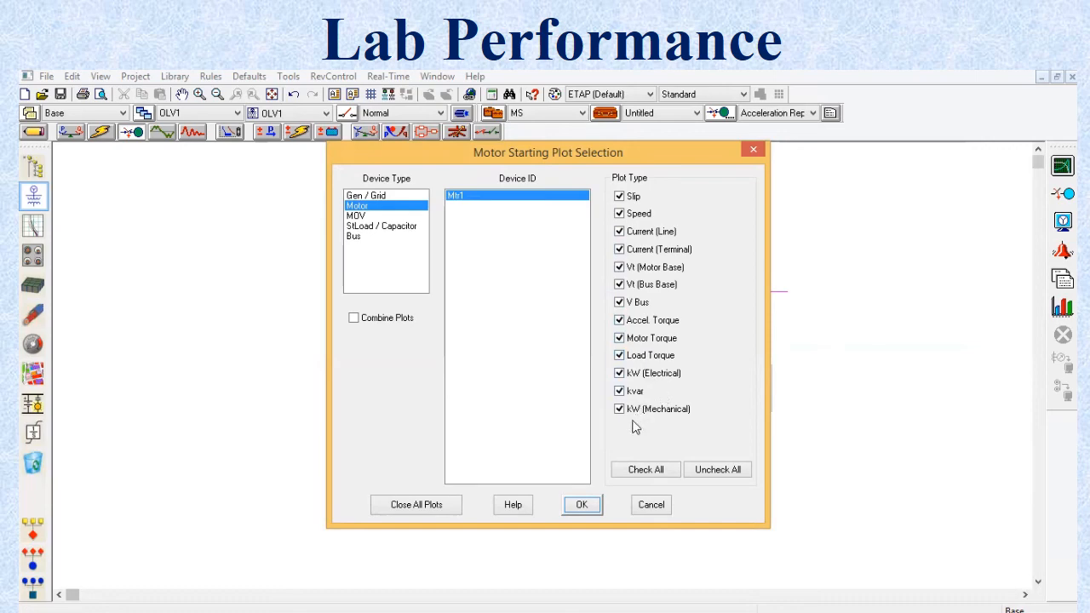
left_click(581, 506)
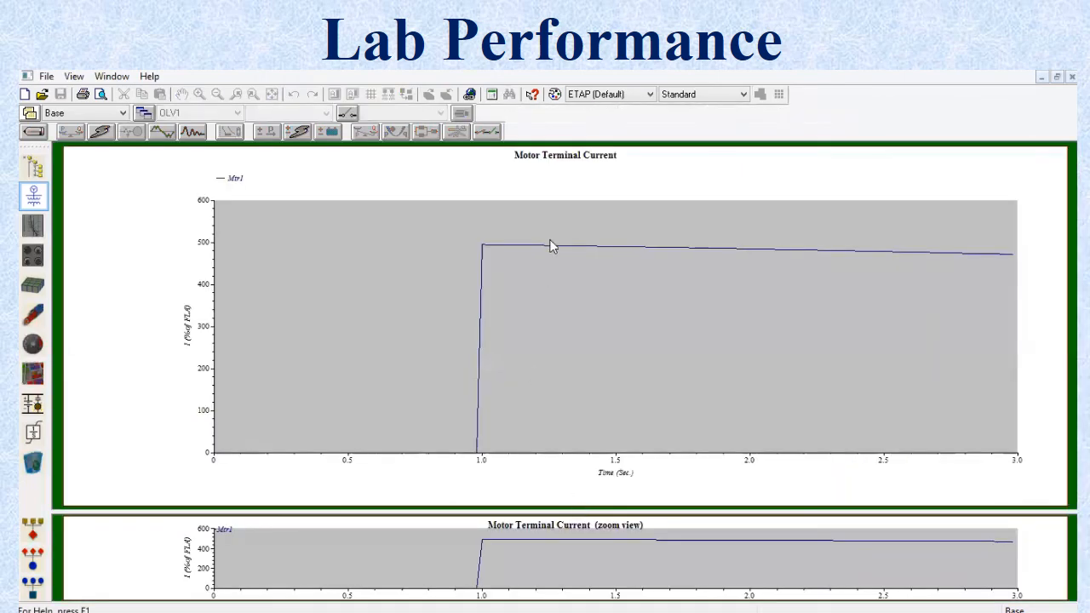
Step: Examine Mtr1's terminal current, speed, acceleration torque and terminal voltage plots over the simulation time
left_click(1057, 76)
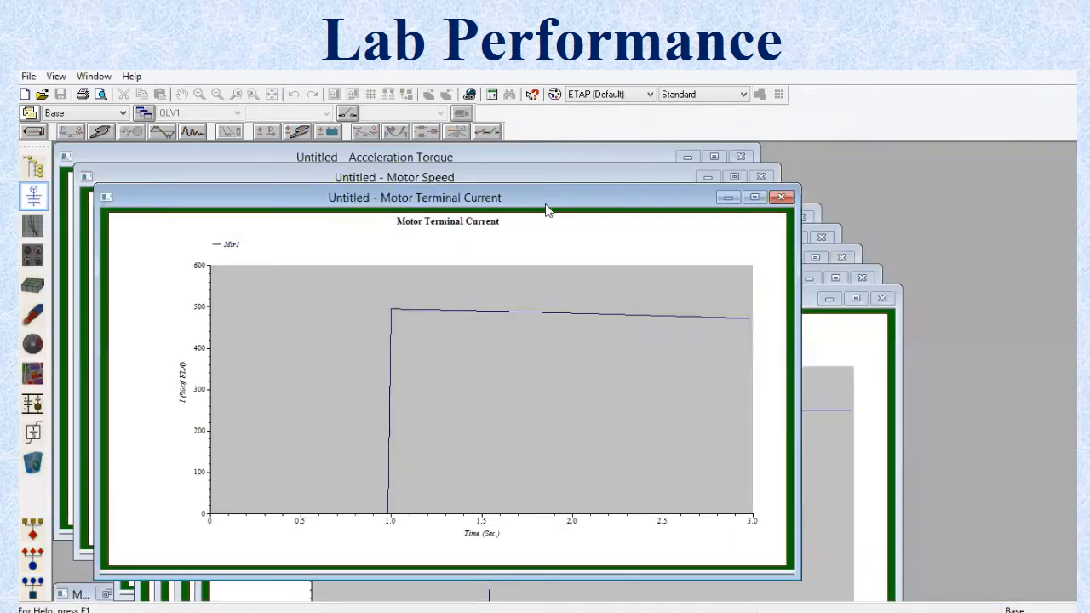
left_click(540, 176)
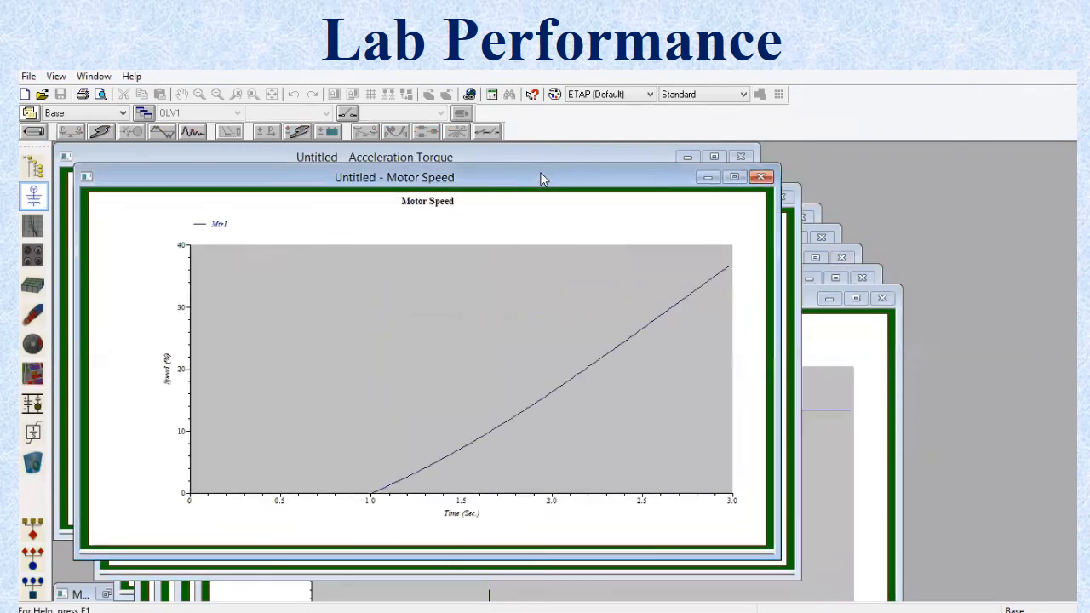
left_click(528, 155)
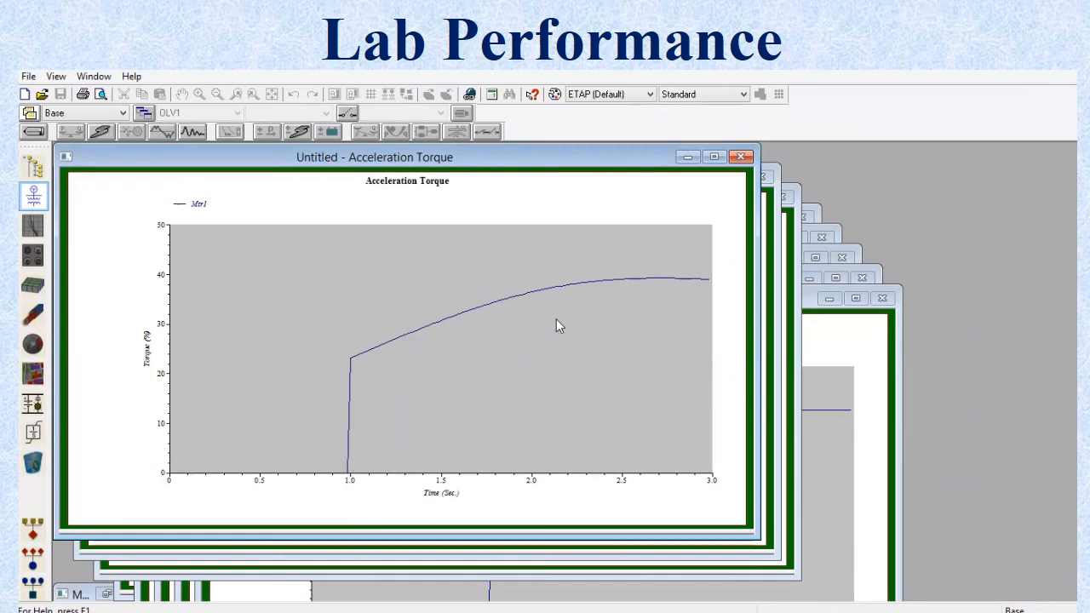
left_click(769, 285)
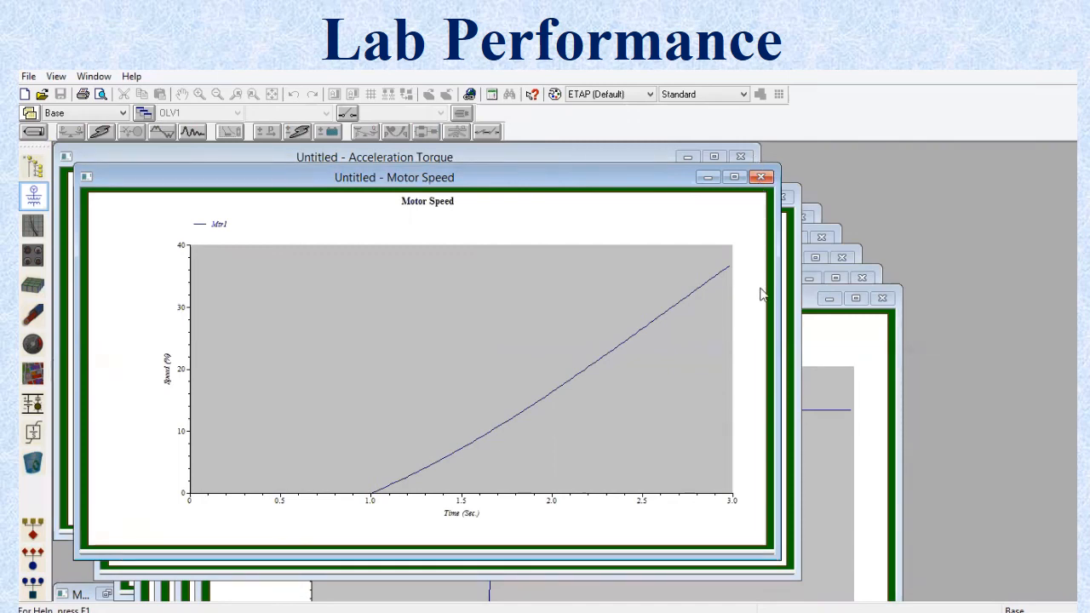
left_click(809, 310)
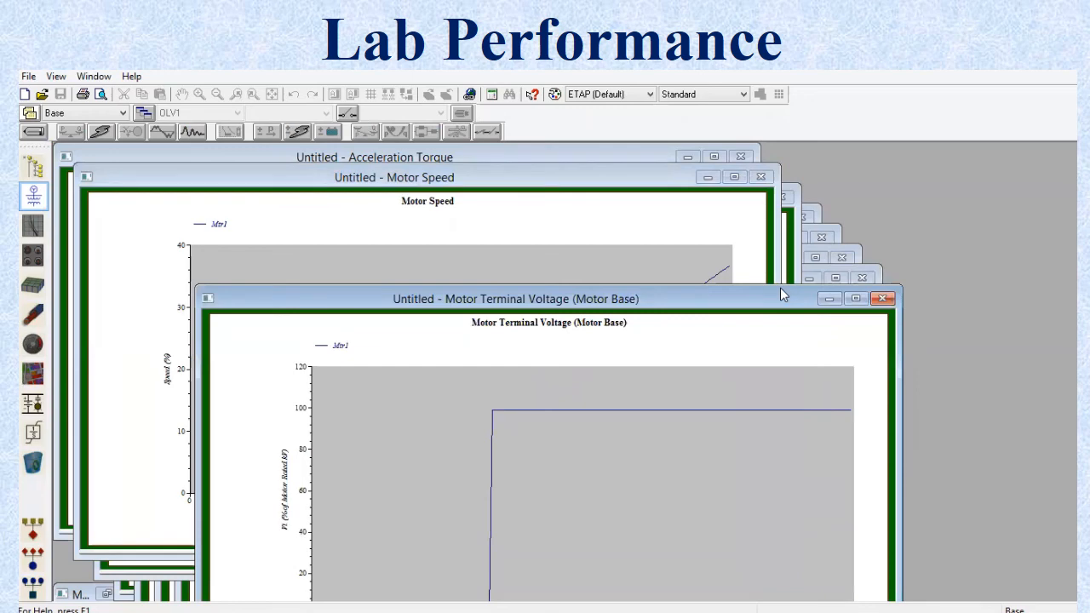
left_click_drag(781, 294, 751, 203)
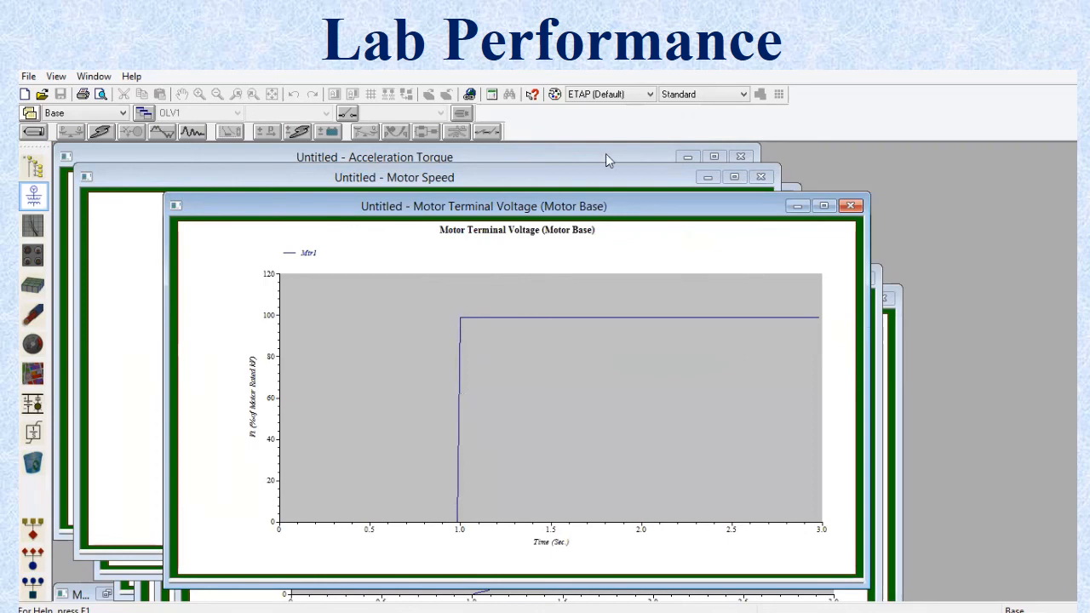
left_click(605, 176)
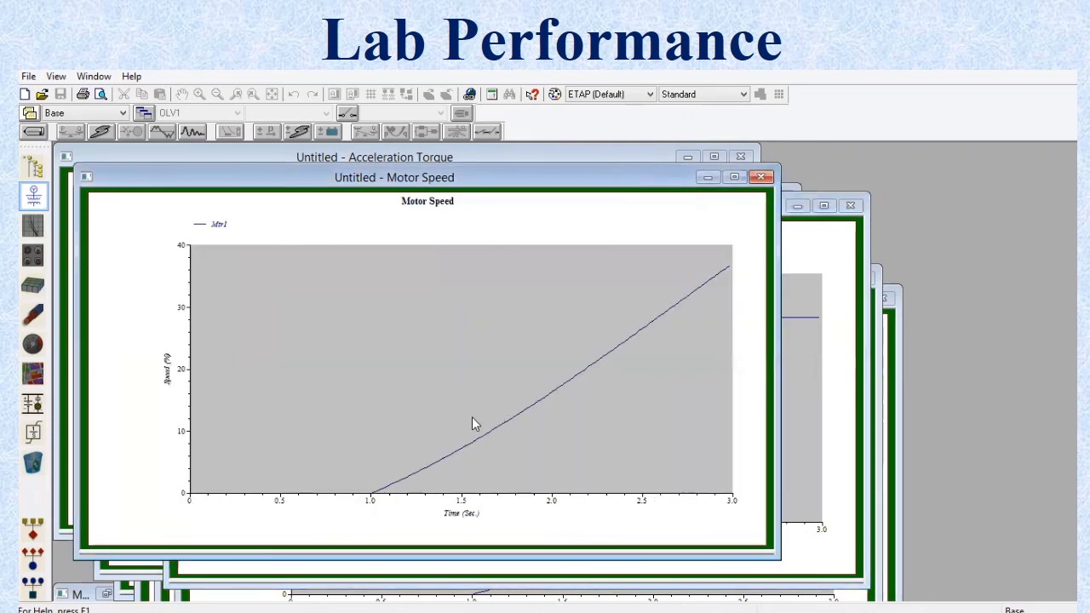
left_click(539, 158)
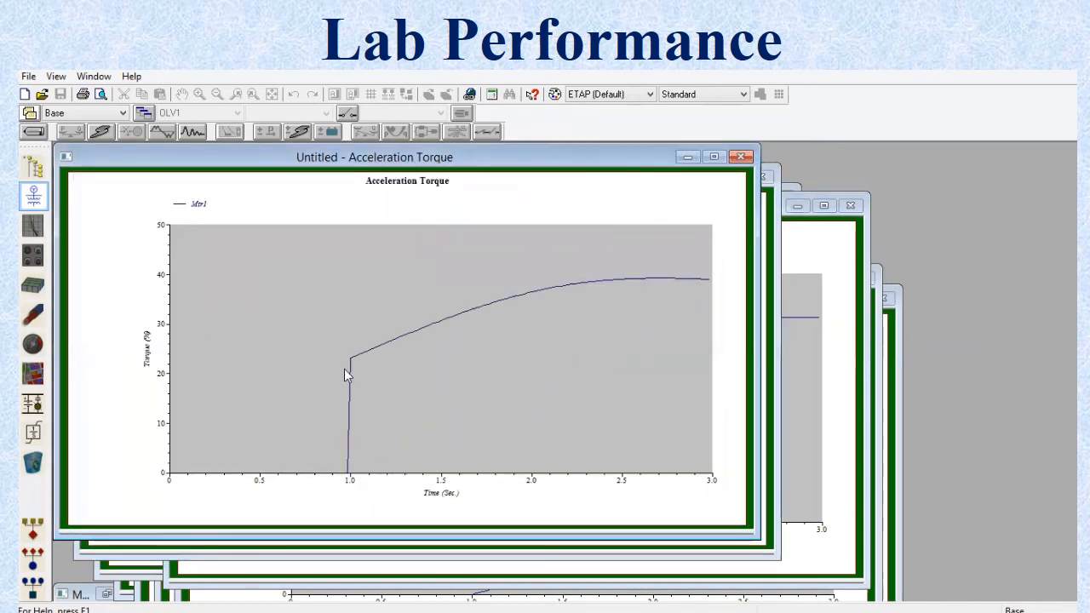